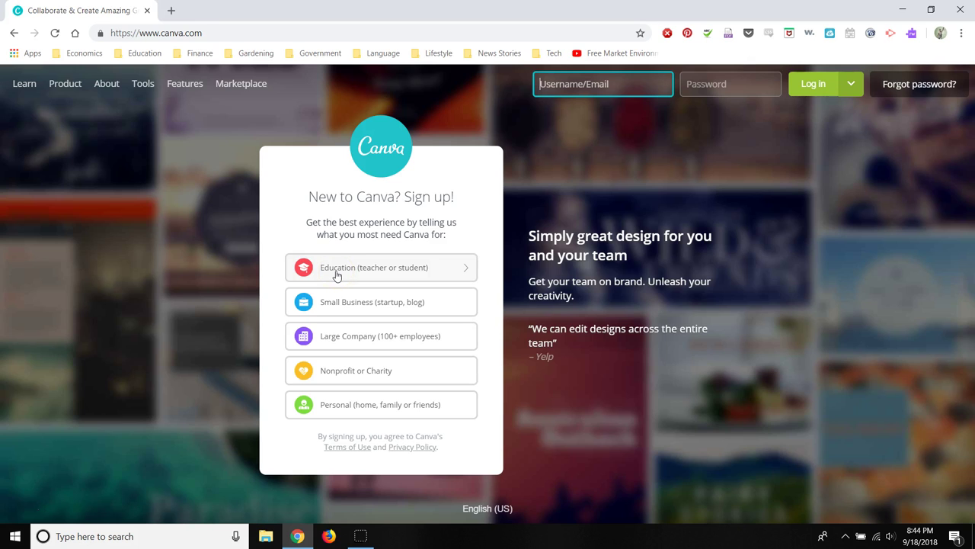
# Choose Education as your reason for using Canva to reach the All Your Designs home
pyautogui.click(337, 274)
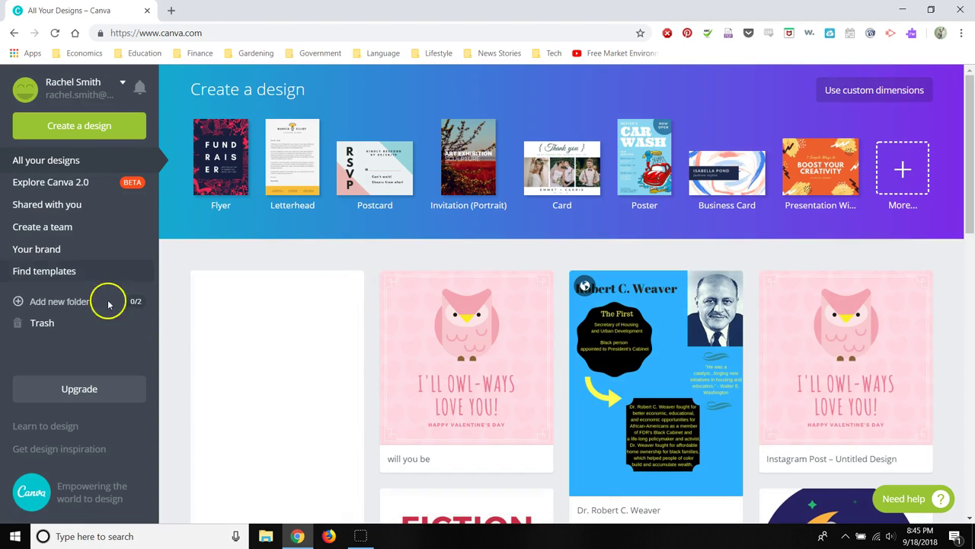
pyautogui.moveTo(80, 126)
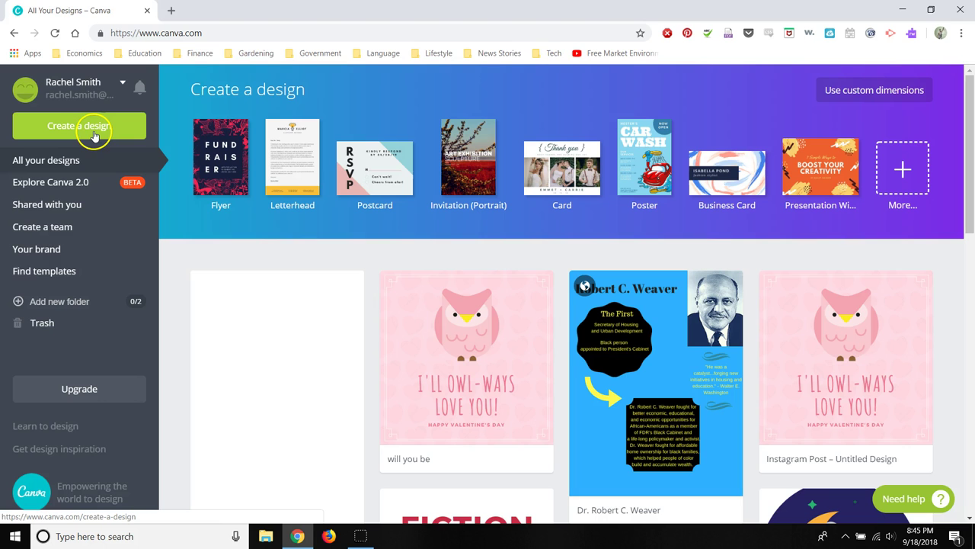
# Create a new 800 × 2000 px Infographic design from the Blogging & eBooks category
pyautogui.click(69, 133)
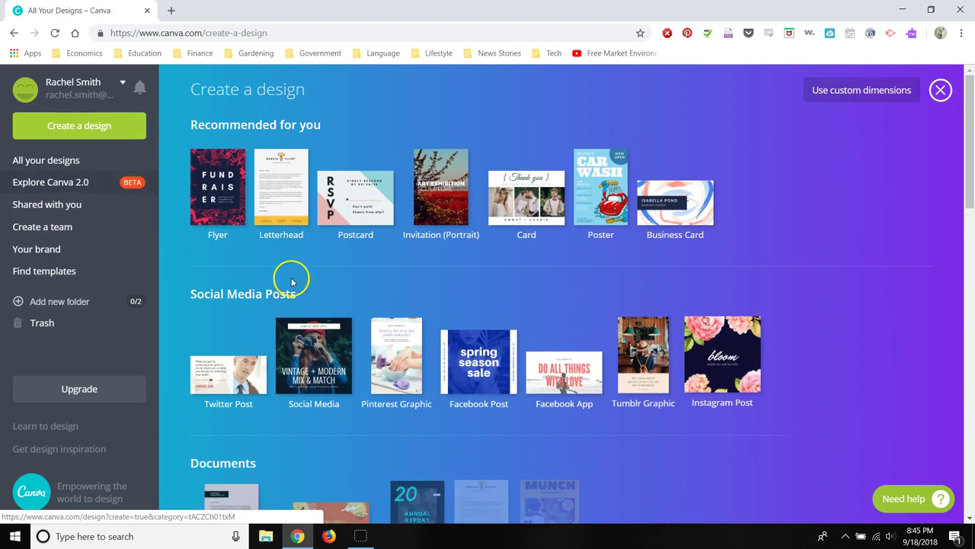
pyautogui.scroll(-2, 359, 416)
pyautogui.scroll(-2, 362, 417)
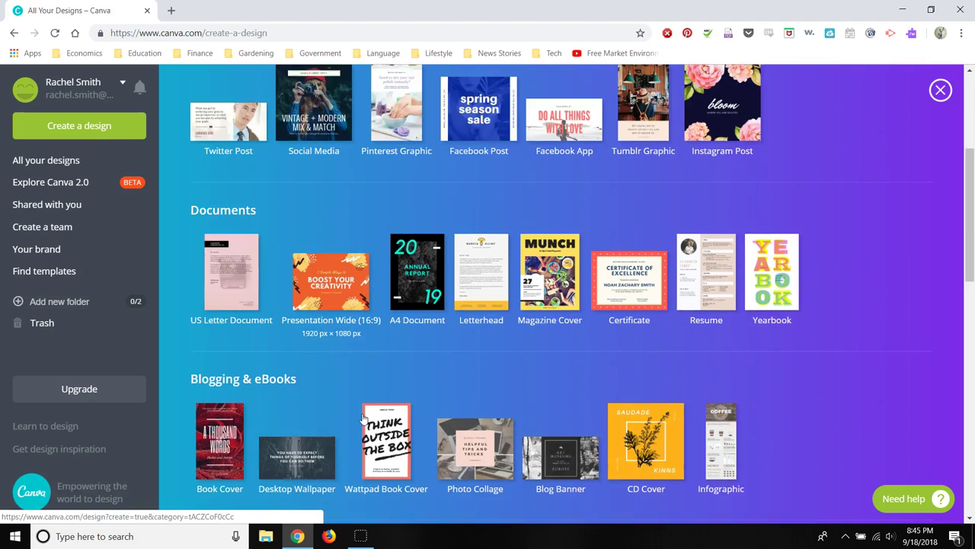
pyautogui.scroll(-2, 362, 417)
pyautogui.scroll(-2, 363, 417)
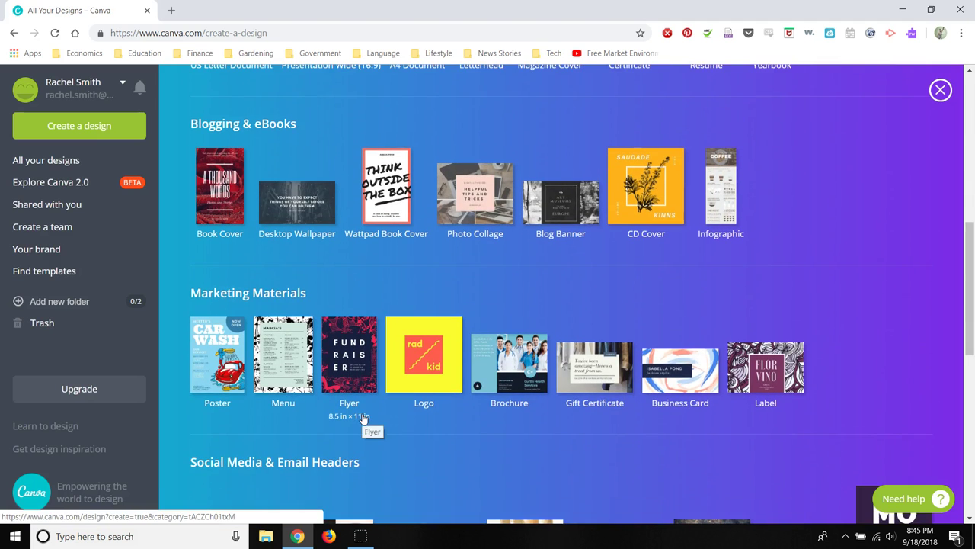
pyautogui.click(721, 212)
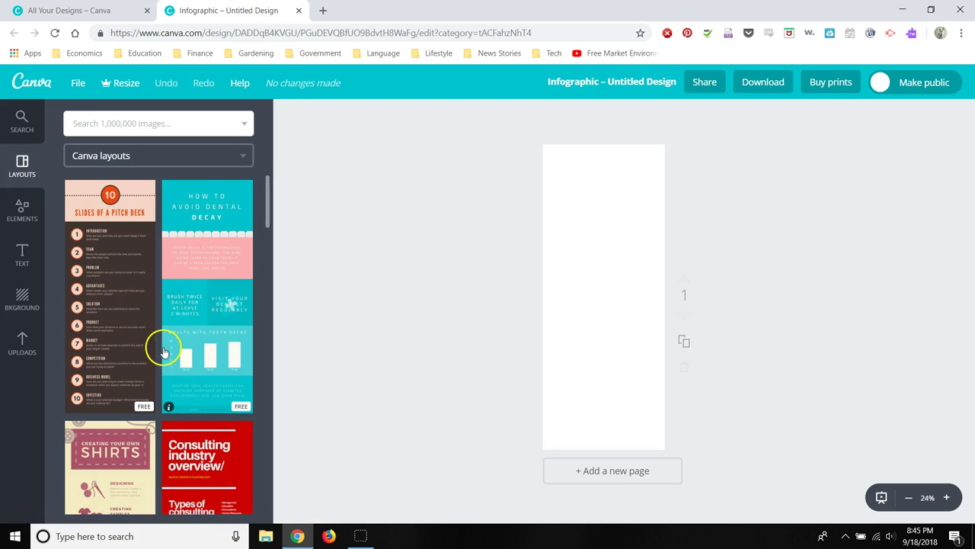
# Apply the Fiction vs Non-Fiction layout template to the blank infographic page
pyautogui.scroll(-3, 160, 343)
pyautogui.scroll(-2, 160, 347)
pyautogui.scroll(-2, 161, 351)
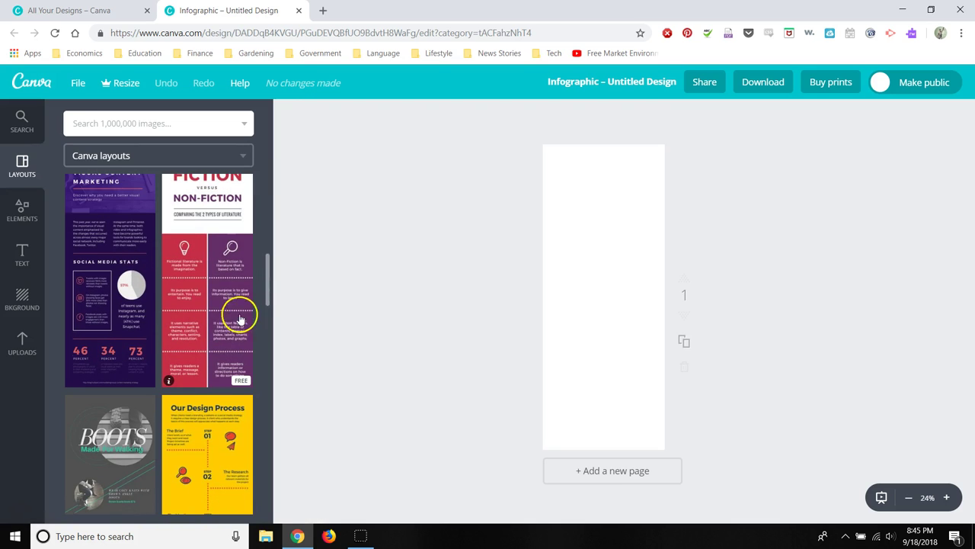
pyautogui.scroll(-1, 167, 419)
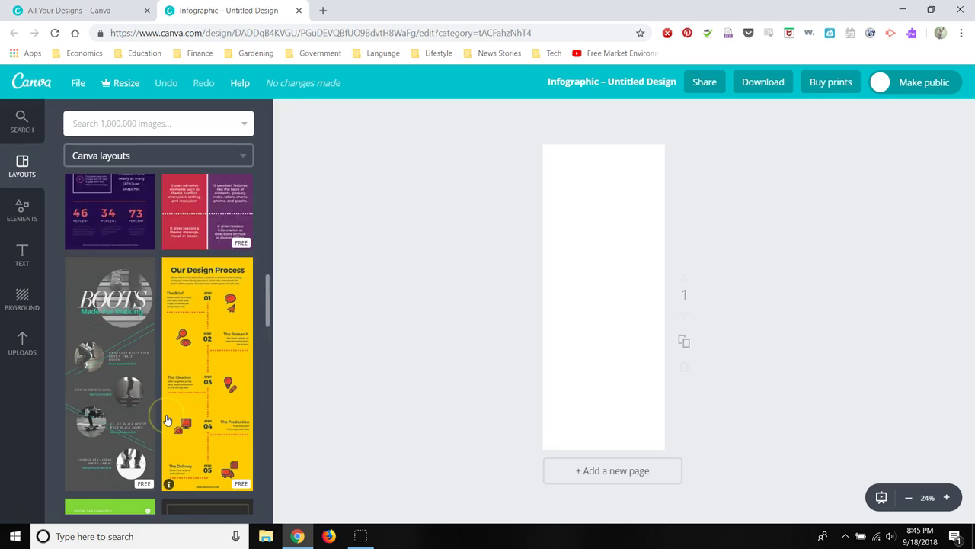
pyautogui.scroll(-2, 167, 419)
pyautogui.scroll(-2, 167, 419)
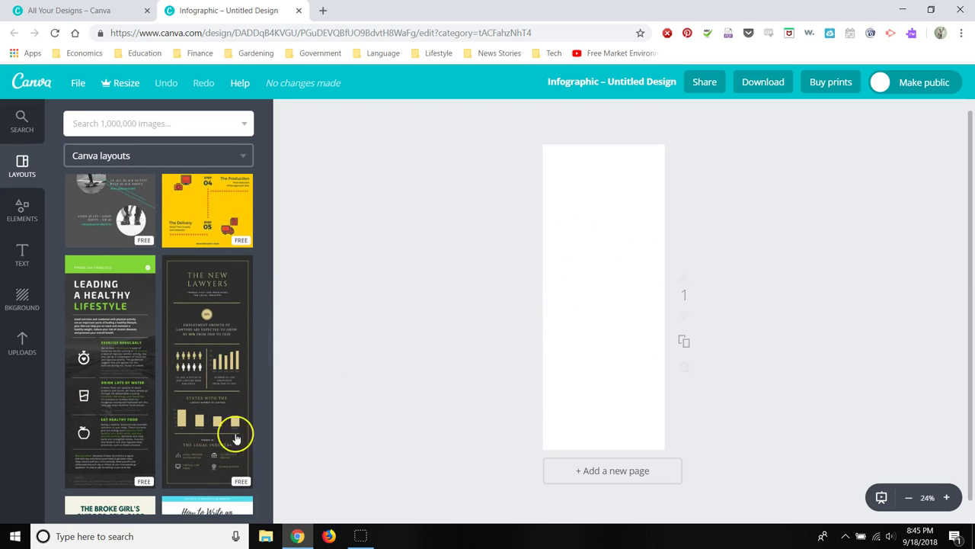
pyautogui.scroll(3, 233, 427)
pyautogui.scroll(2, 242, 423)
pyautogui.click(242, 421)
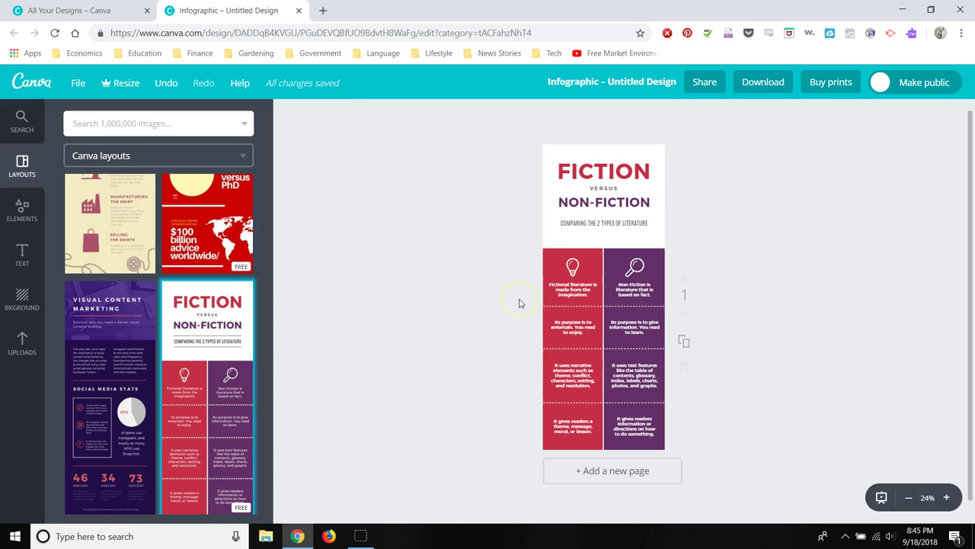
# Replace the FICTION heading text with JULIUS
pyautogui.click(603, 200)
pyautogui.click(602, 170)
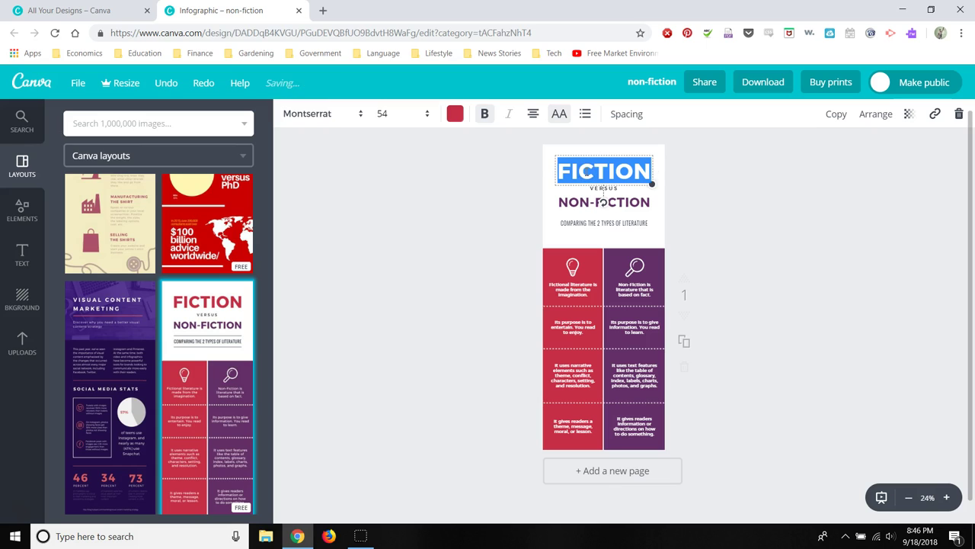
pyautogui.write('JULI')
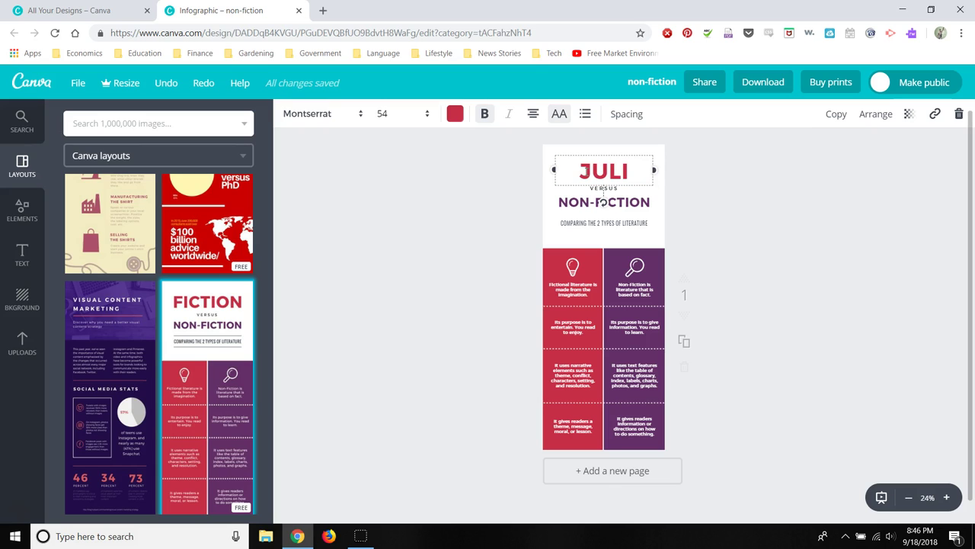
pyautogui.write('US')
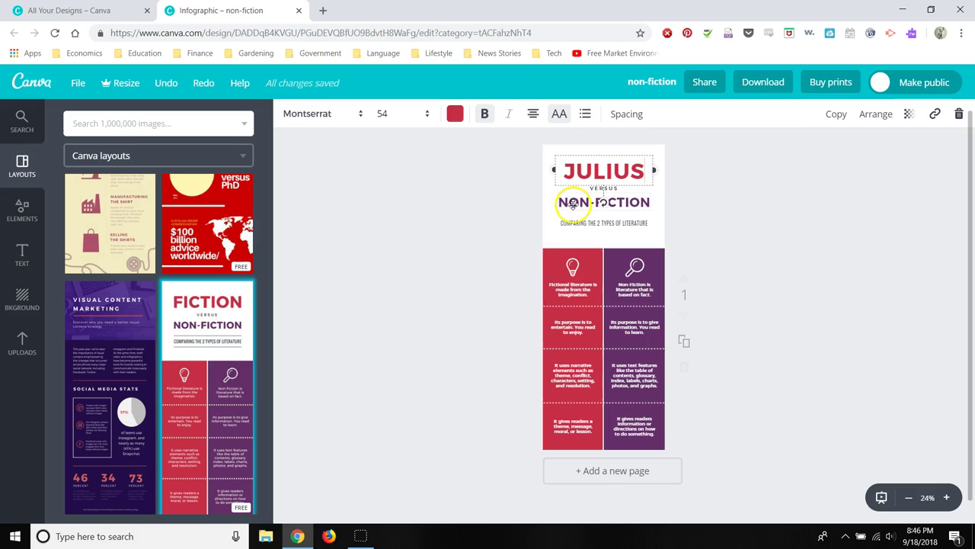
pyautogui.click(572, 267)
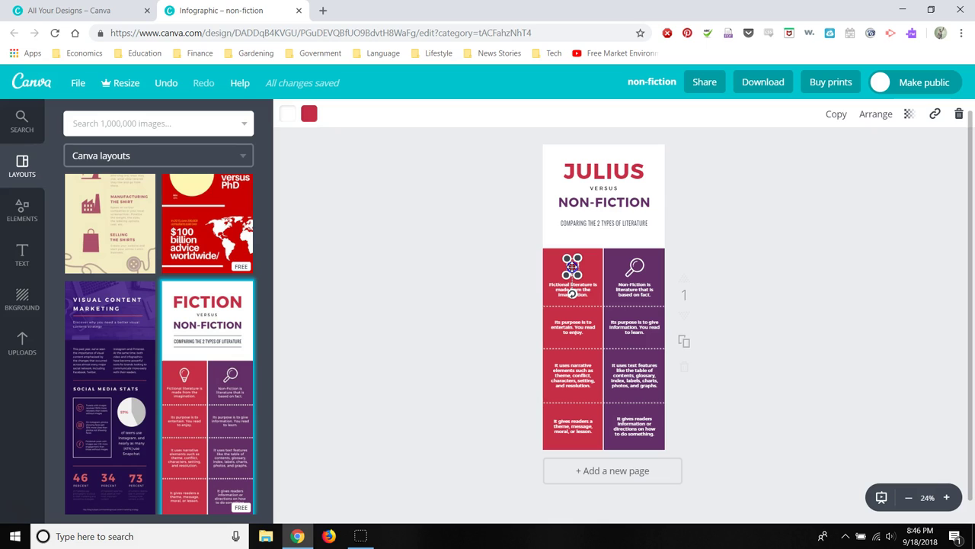
# Drag the lightbulb icon off the red column, then browse Free Photos in Elements
pyautogui.moveTo(573, 266); pyautogui.dragTo(59, 309)
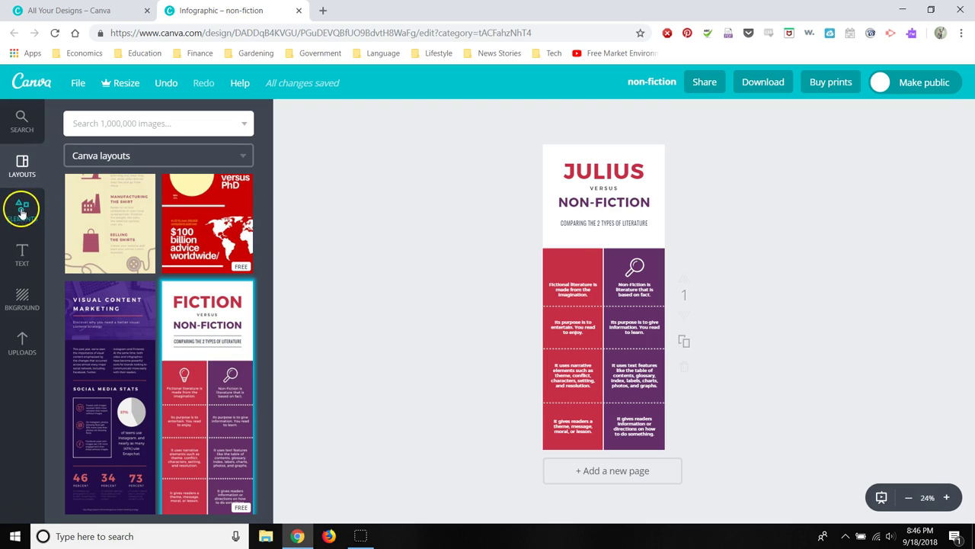
pyautogui.click(20, 216)
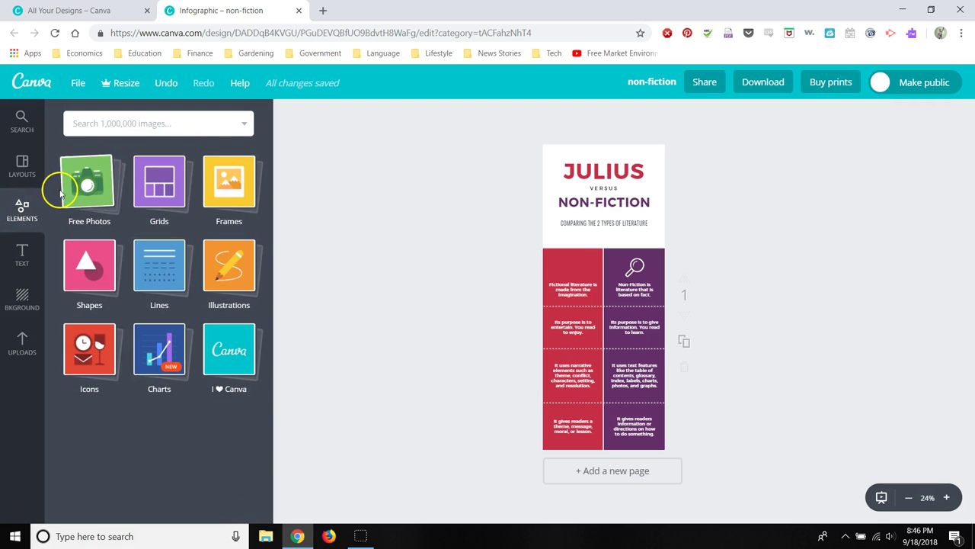
pyautogui.click(79, 197)
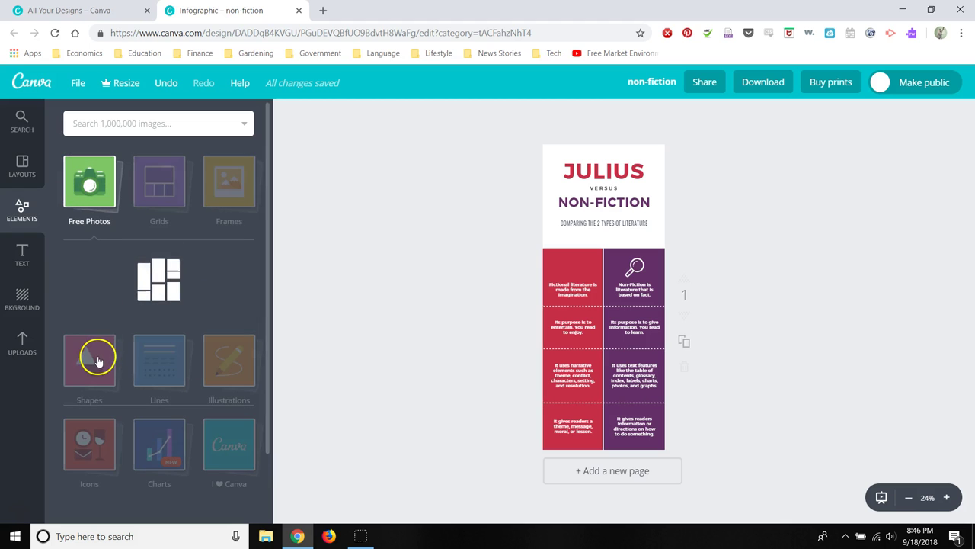
pyautogui.scroll(-3, 110, 351)
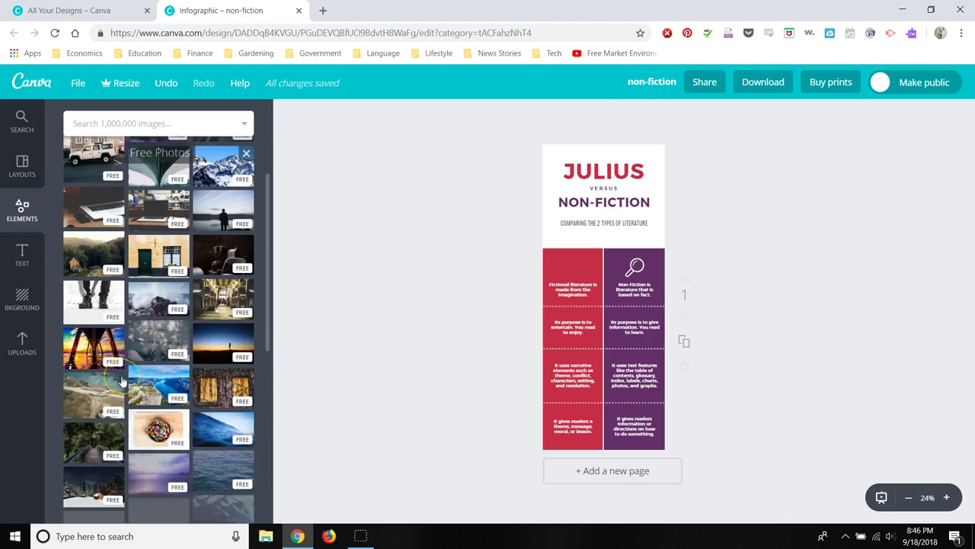
pyautogui.scroll(-3, 111, 347)
pyautogui.scroll(-3, 111, 343)
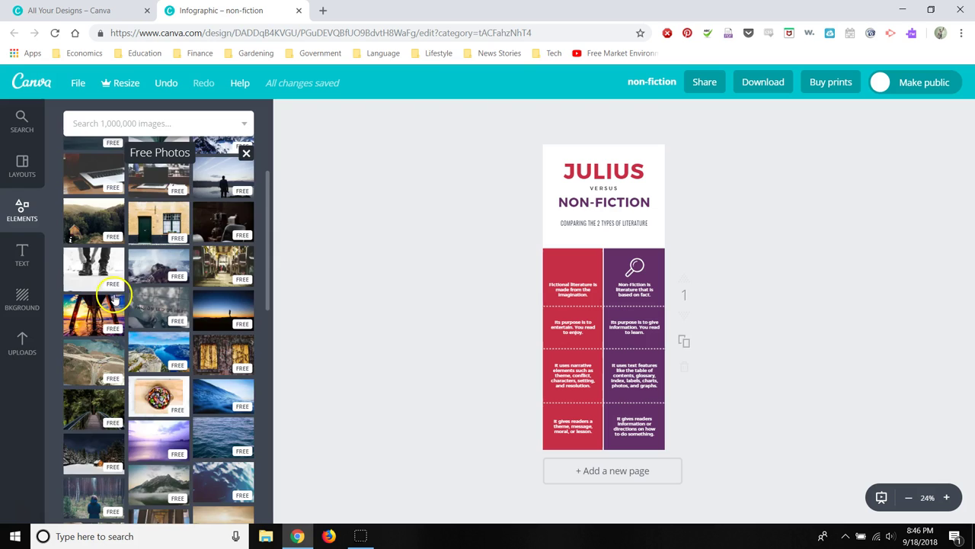
pyautogui.scroll(-3, 121, 326)
pyautogui.click(248, 149)
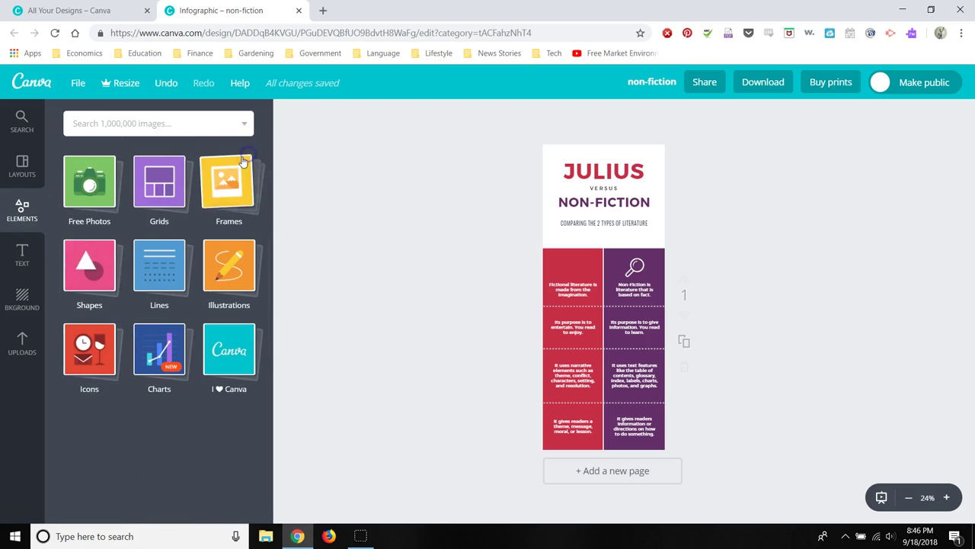
# Add the yellow lightbulb from Elements > Icons and shrink it atop the red column
pyautogui.click(80, 358)
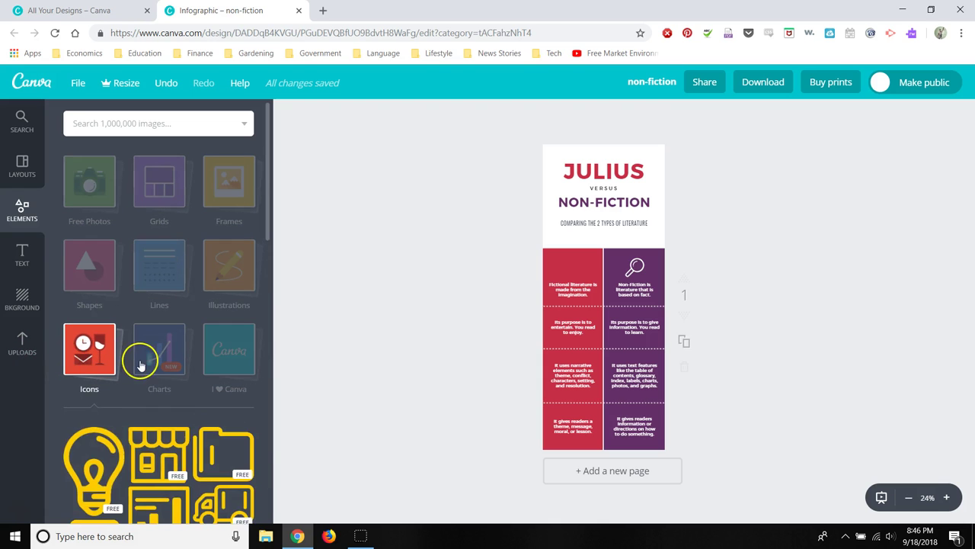
pyautogui.scroll(-2, 137, 355)
pyautogui.scroll(-2, 136, 357)
pyautogui.moveTo(94, 219)
pyautogui.mouseDown()
pyautogui.moveTo(627, 293)
pyautogui.moveTo(583, 276)
pyautogui.mouseUp()
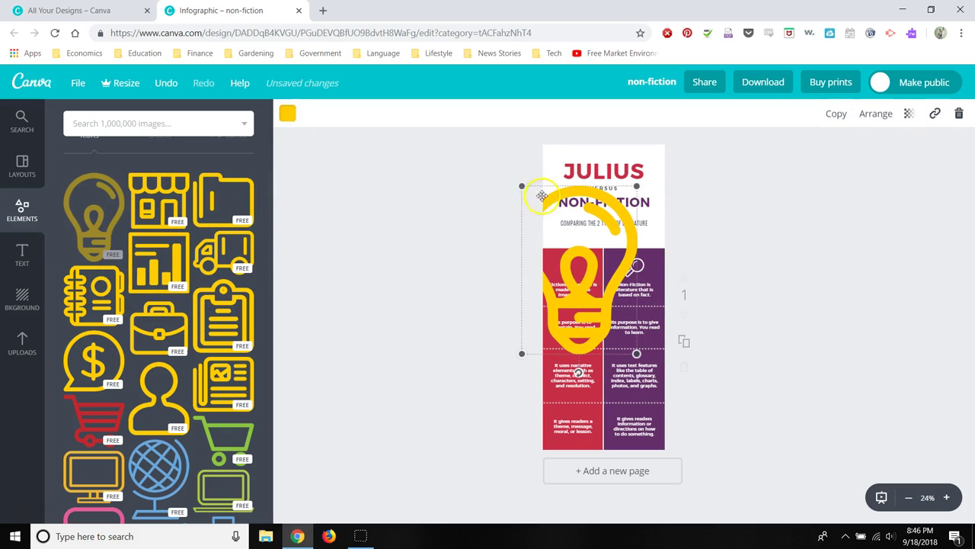
pyautogui.moveTo(523, 191)
pyautogui.mouseDown()
pyautogui.moveTo(610, 326)
pyautogui.moveTo(577, 261)
pyautogui.mouseUp()
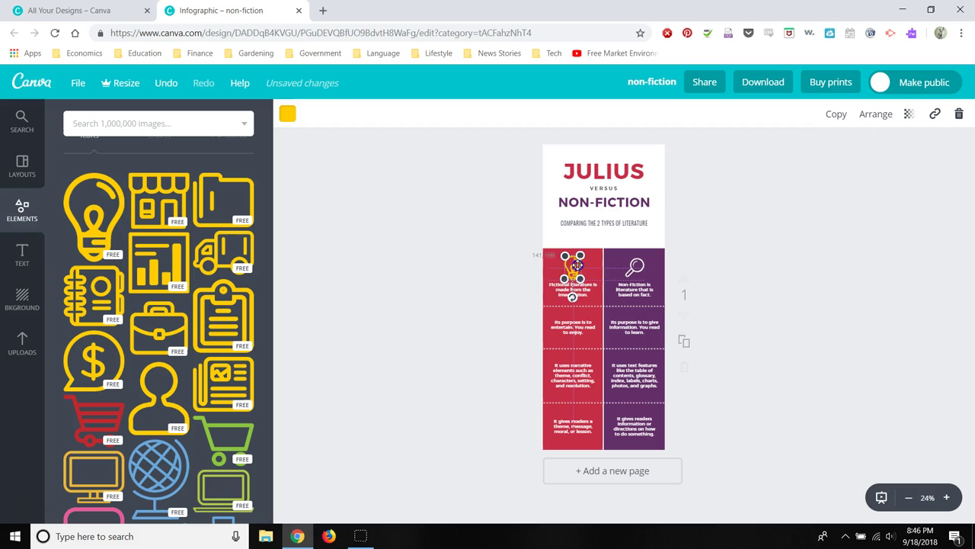
# Zoom in to inspect the text, then zoom out until the whole infographic fits at 25%
pyautogui.click(950, 499)
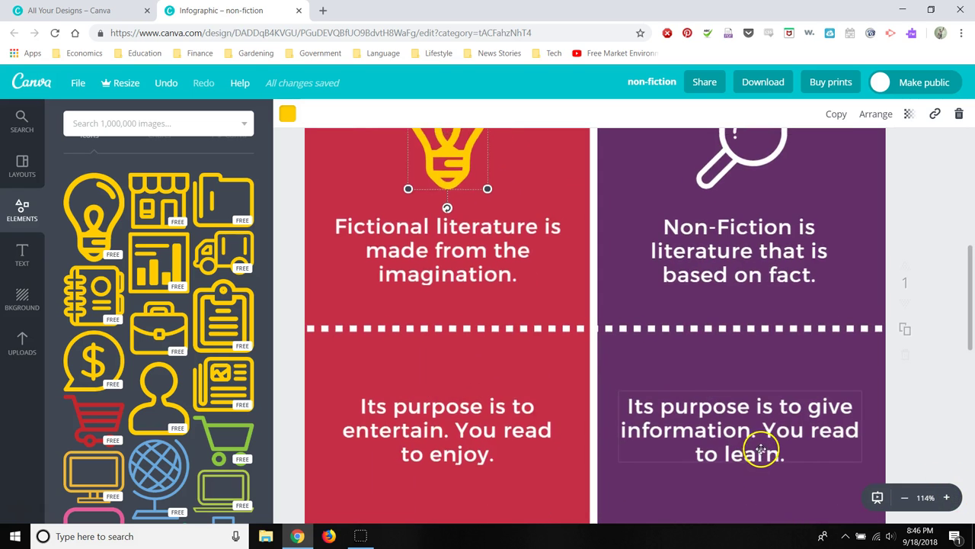
pyautogui.scroll(5, 754, 450)
pyautogui.scroll(2, 754, 450)
pyautogui.click(905, 498)
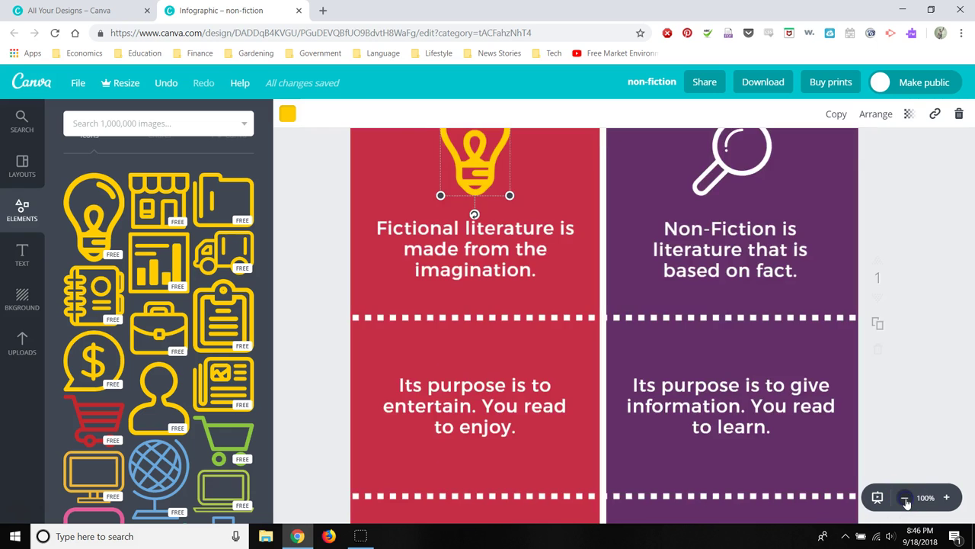
pyautogui.click(907, 500)
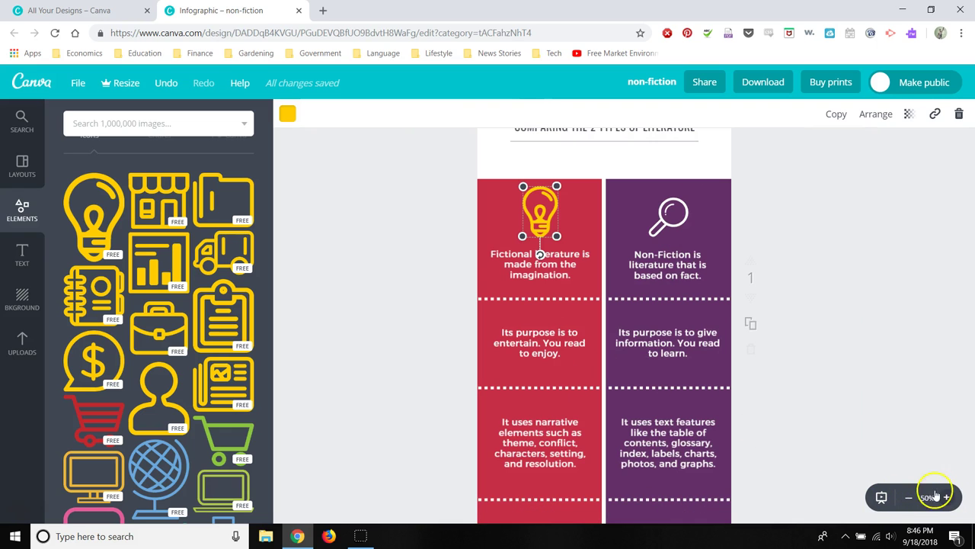
pyautogui.click(908, 497)
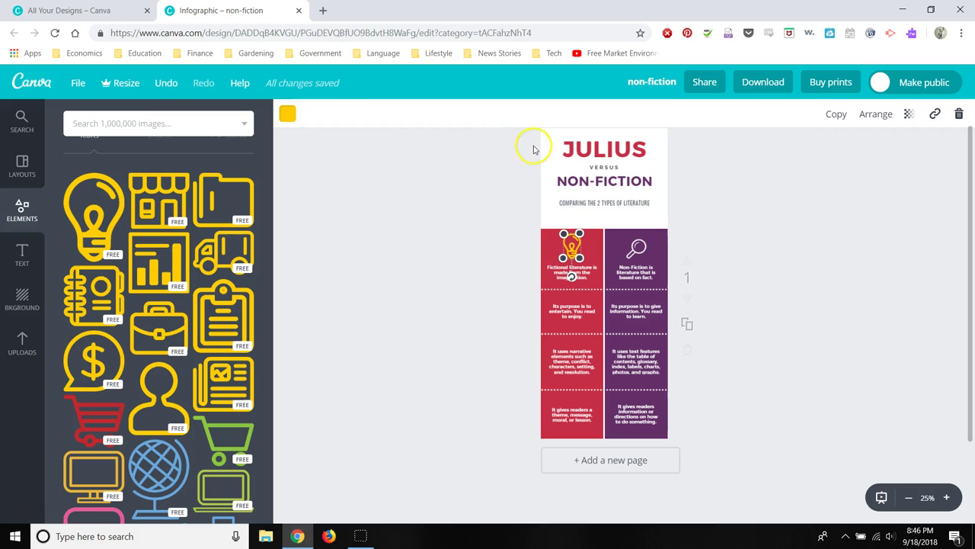
# Box-select every element on the page and delete them all, leaving it blank
pyautogui.moveTo(774, 156); pyautogui.dragTo(400, 456)
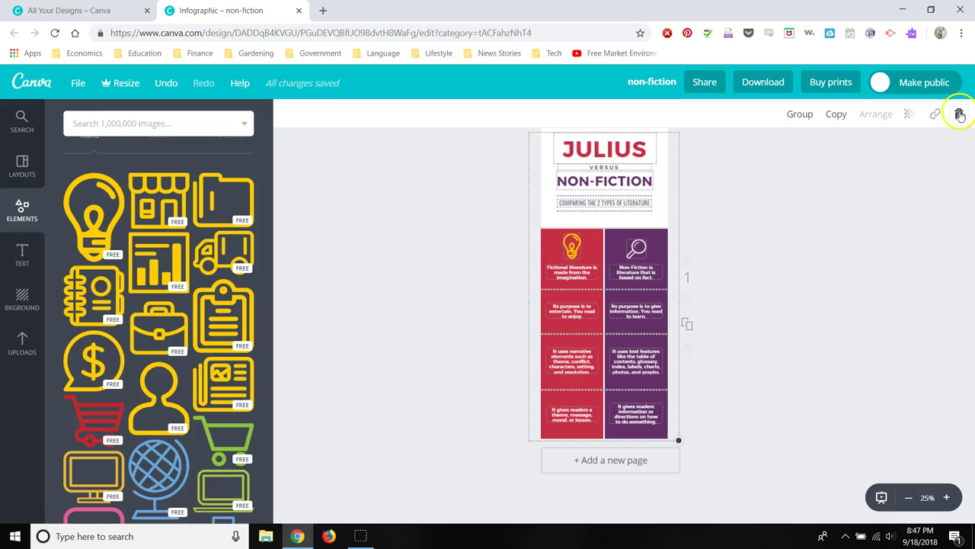
pyautogui.click(960, 114)
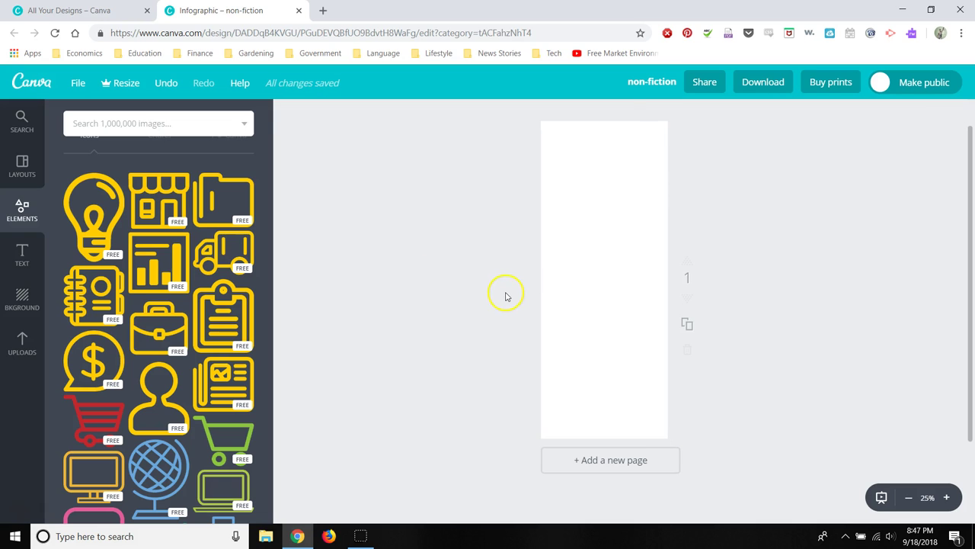
pyautogui.click(25, 169)
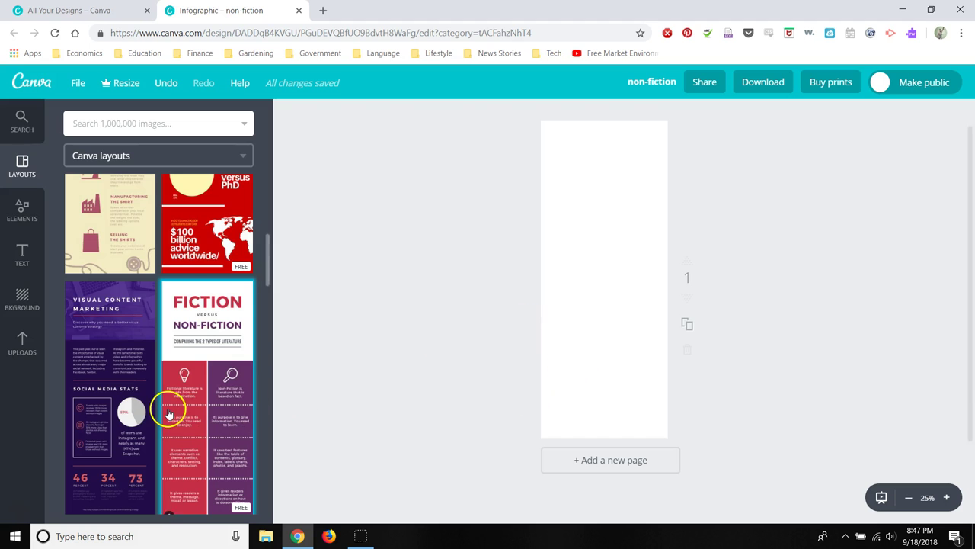
pyautogui.scroll(5, 170, 405)
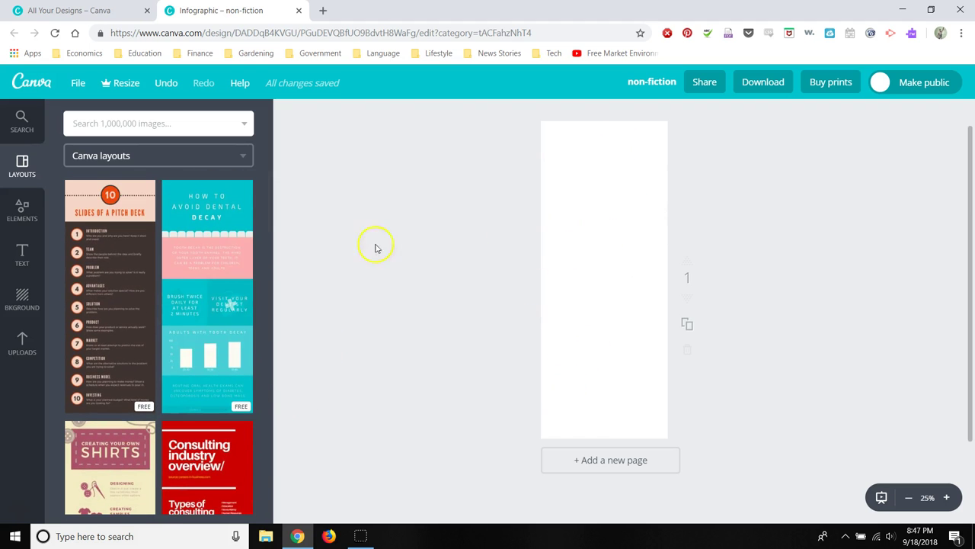
# Place an 'Add heading' text box at the page top and change its text to 'Sample'
pyautogui.click(19, 217)
pyautogui.click(22, 255)
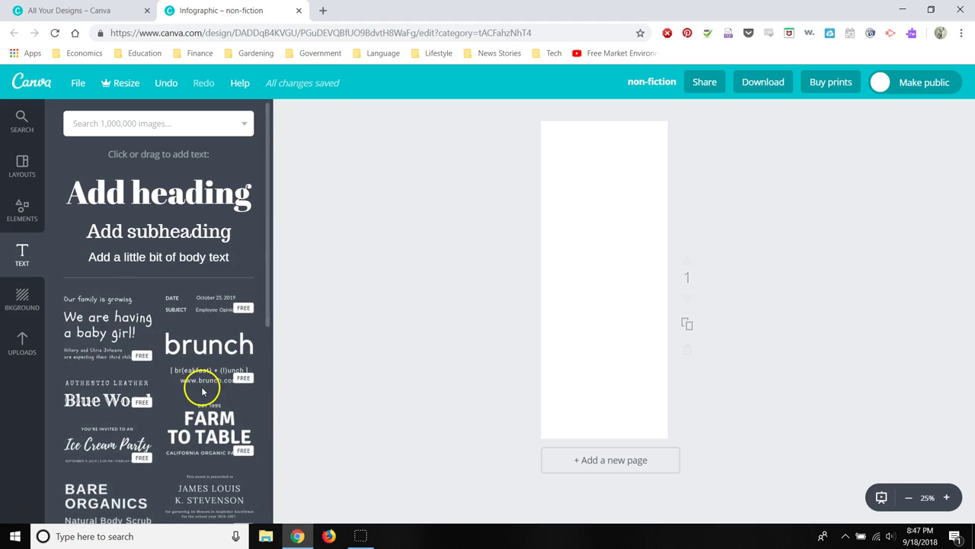
pyautogui.scroll(-1, 200, 384)
pyautogui.scroll(-2, 135, 410)
pyautogui.scroll(-2, 134, 404)
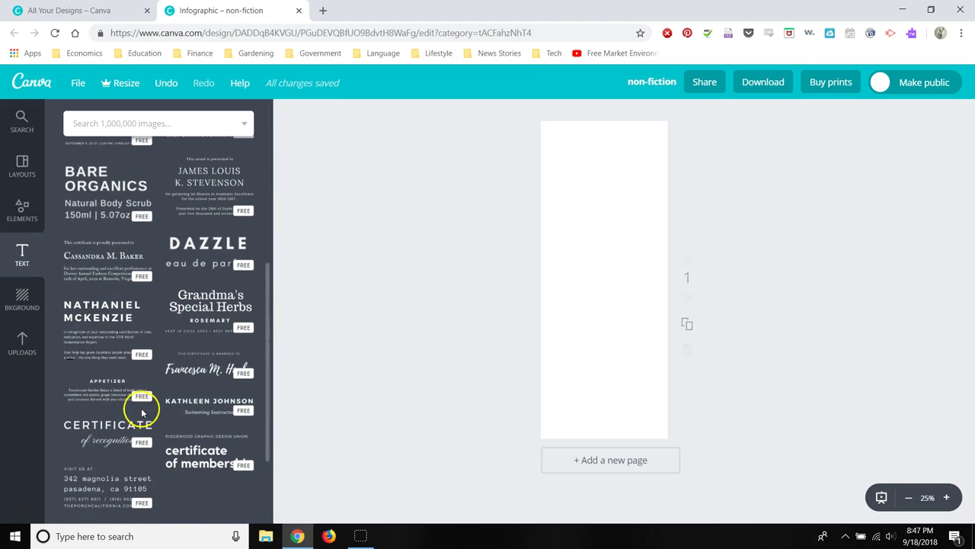
pyautogui.scroll(2, 177, 412)
pyautogui.scroll(3, 177, 412)
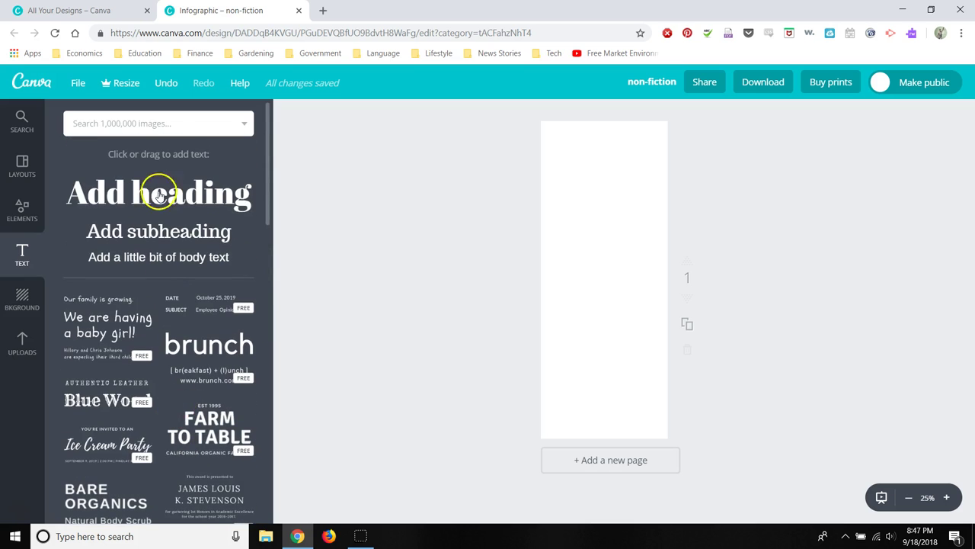
pyautogui.moveTo(114, 202)
pyautogui.mouseDown()
pyautogui.moveTo(565, 195)
pyautogui.moveTo(583, 166)
pyautogui.mouseUp()
pyautogui.doubleClick(583, 145)
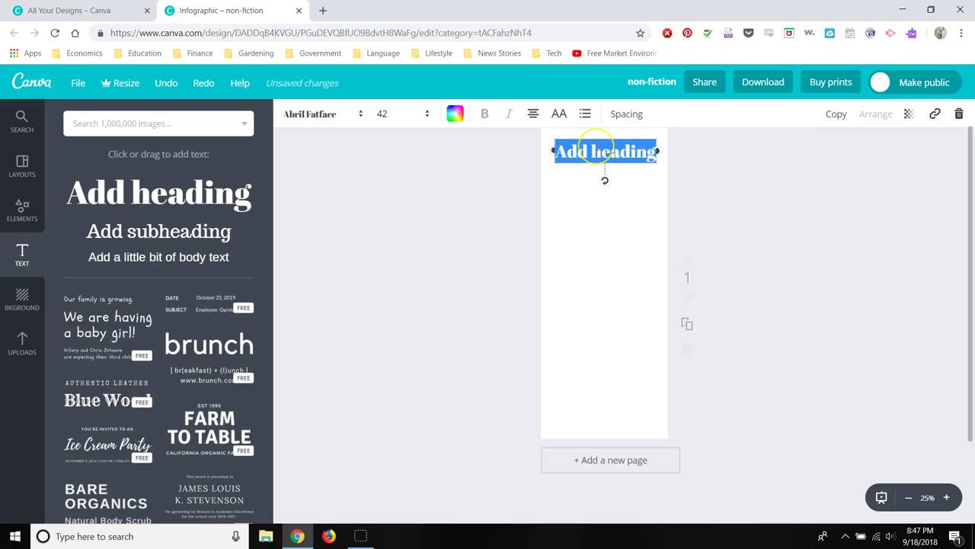
pyautogui.write('Sa')
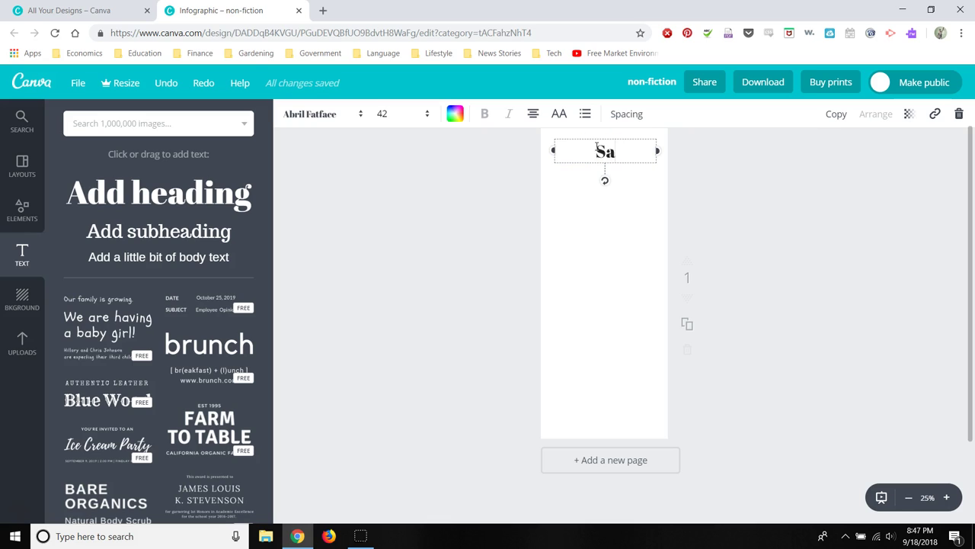
pyautogui.write('mple')
pyautogui.click(586, 198)
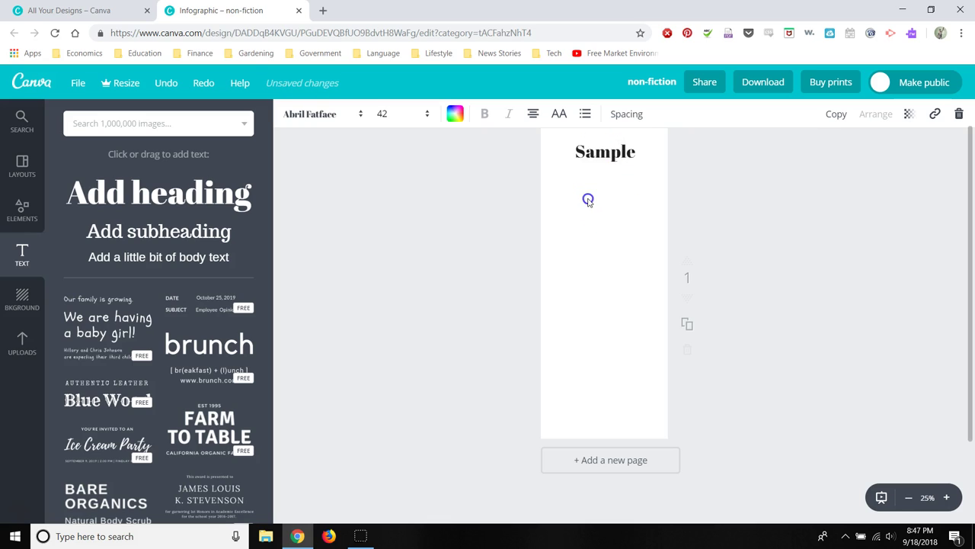
pyautogui.click(5, 219)
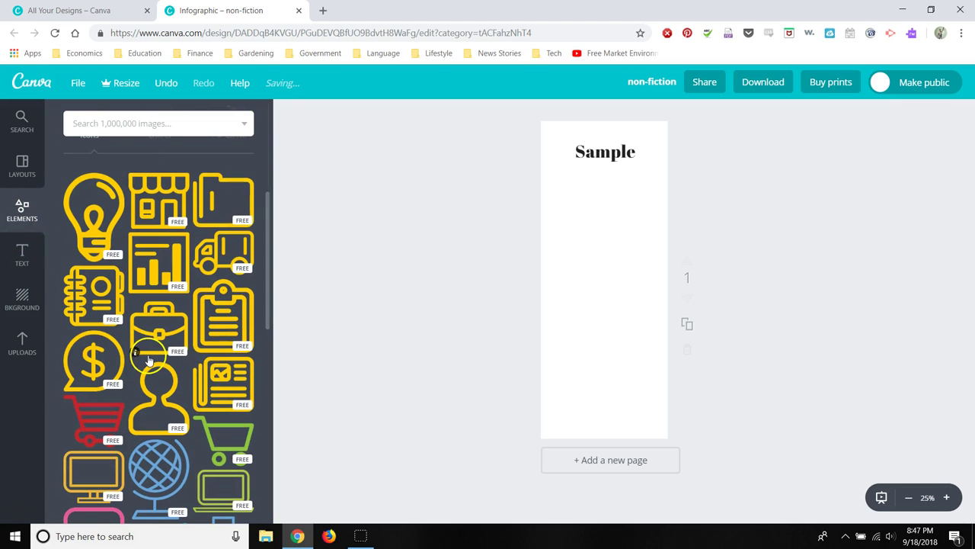
# Place the moon-and-clouds illustration below the Sample heading, shrink it, and nudge it into place
pyautogui.scroll(3, 156, 335)
pyautogui.scroll(1, 160, 328)
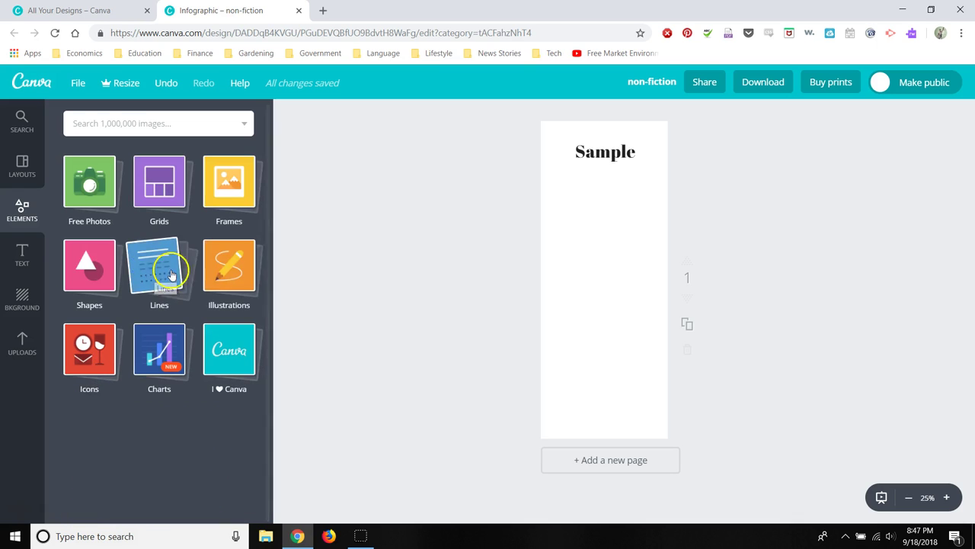
pyautogui.click(221, 267)
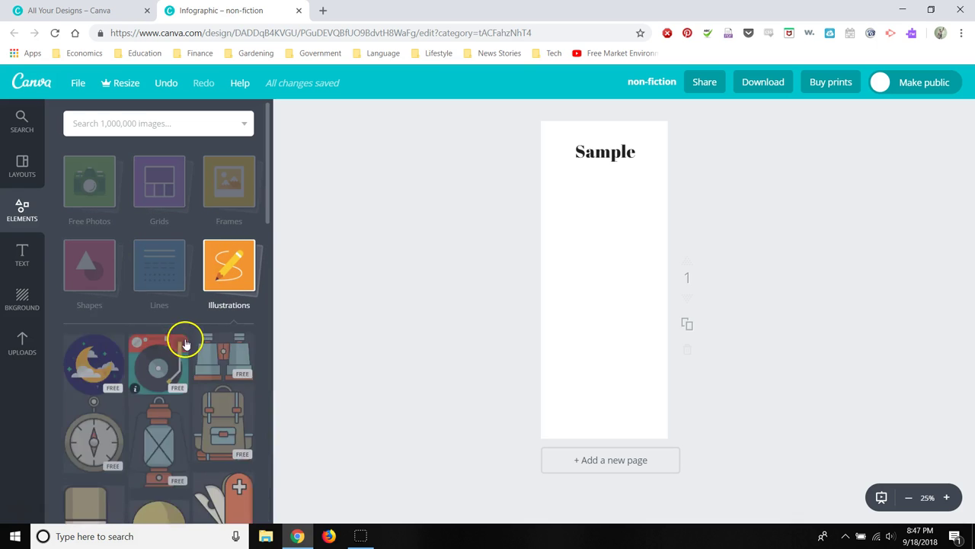
pyautogui.moveTo(91, 377)
pyautogui.mouseDown()
pyautogui.moveTo(311, 352)
pyautogui.moveTo(614, 224)
pyautogui.mouseUp()
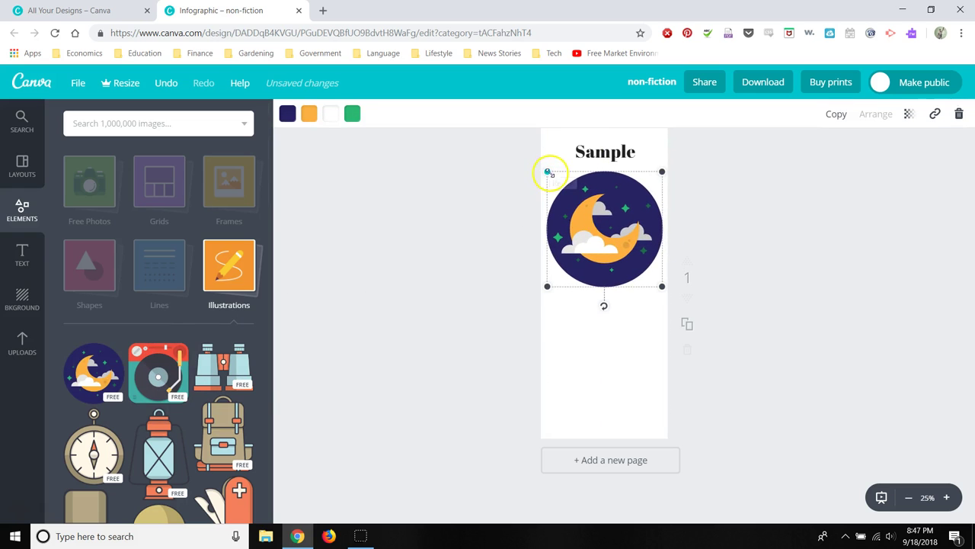
pyautogui.moveTo(547, 171); pyautogui.dragTo(559, 183)
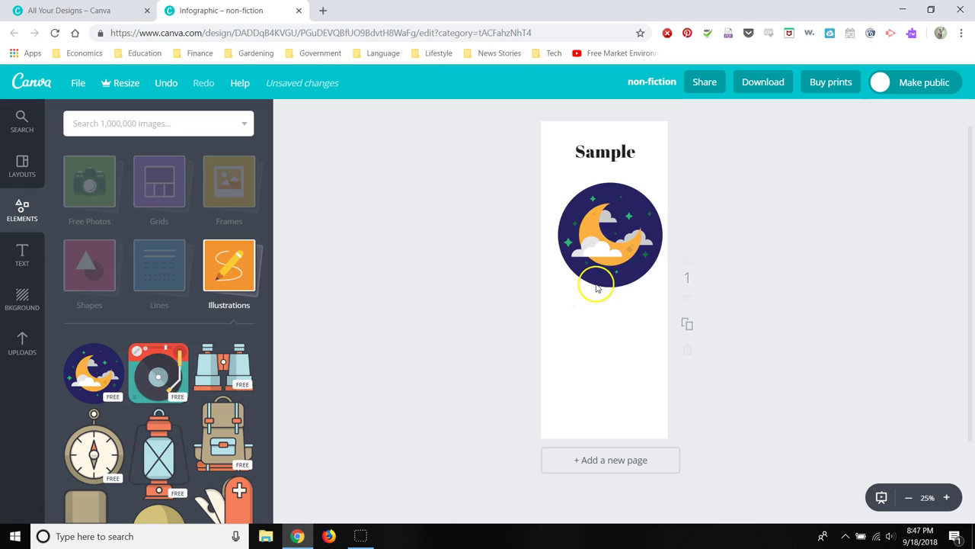
pyautogui.moveTo(599, 279); pyautogui.dragTo(593, 273)
# Try purple, pink and light blue as the page background colour
pyautogui.click(621, 341)
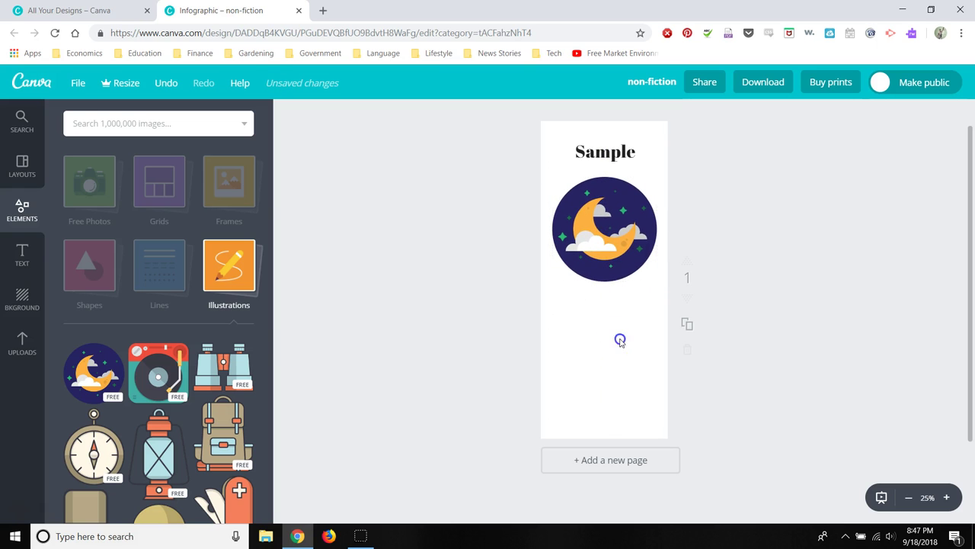
pyautogui.click(22, 257)
pyautogui.click(23, 294)
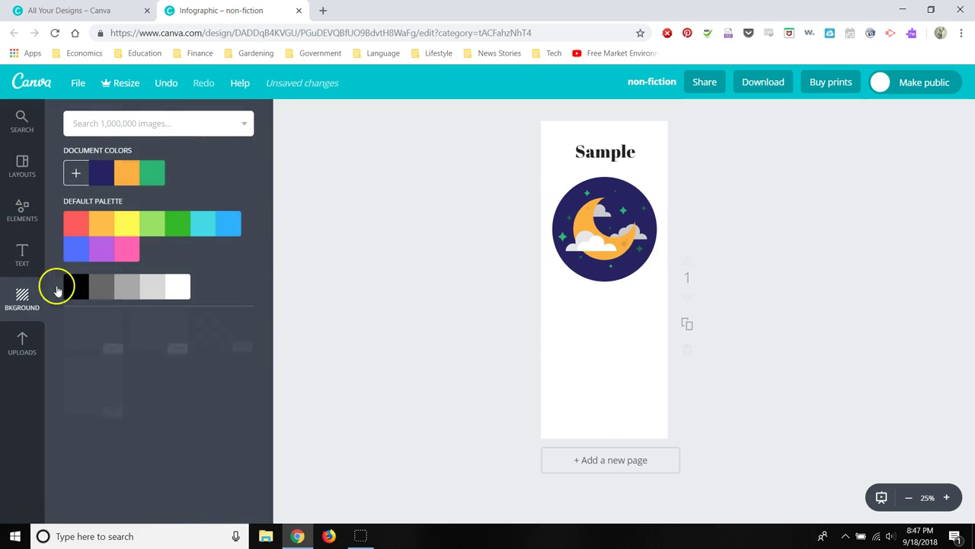
pyautogui.scroll(-2, 176, 391)
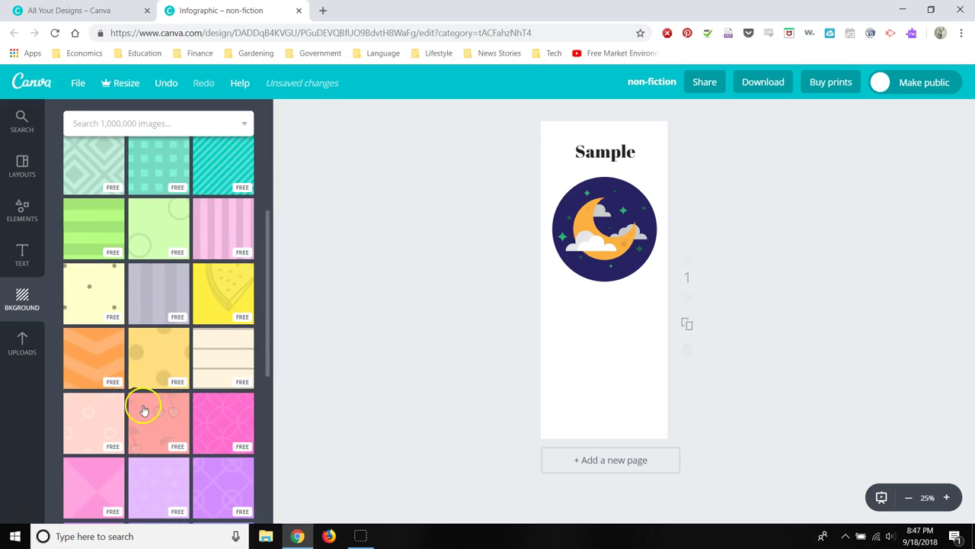
pyautogui.scroll(4, 145, 404)
pyautogui.click(101, 248)
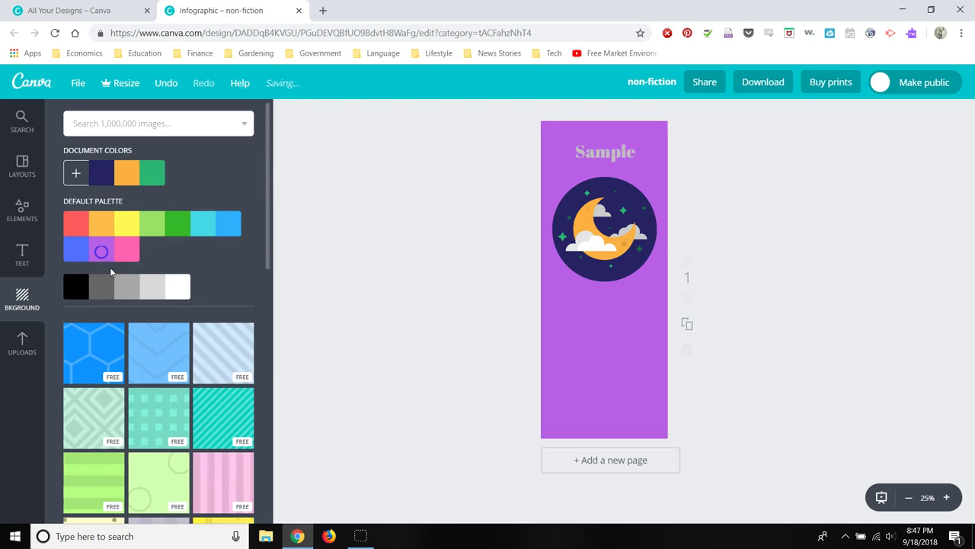
pyautogui.click(127, 250)
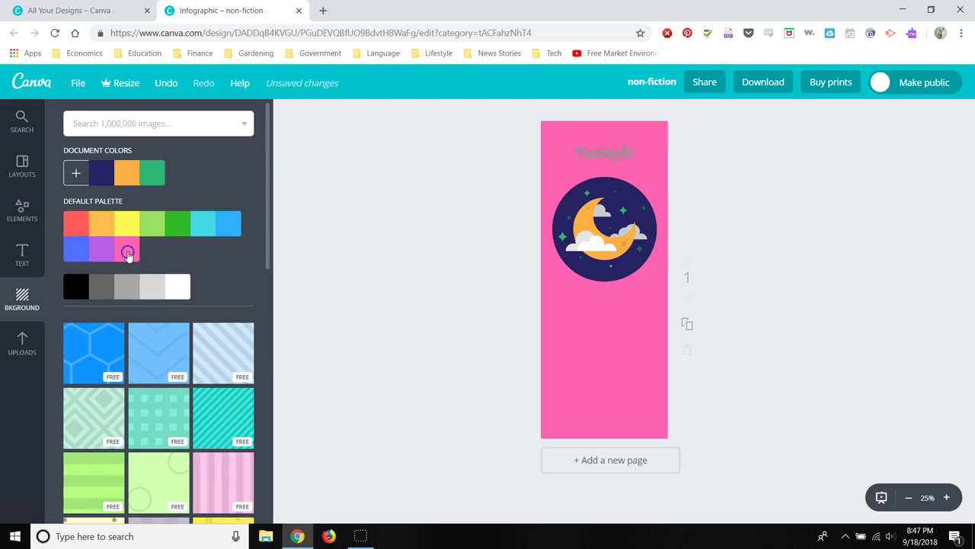
pyautogui.click(228, 222)
# Try the cream lined pattern, then apply the yellow dotted pattern background
pyautogui.scroll(-1, 185, 358)
pyautogui.scroll(-4, 202, 305)
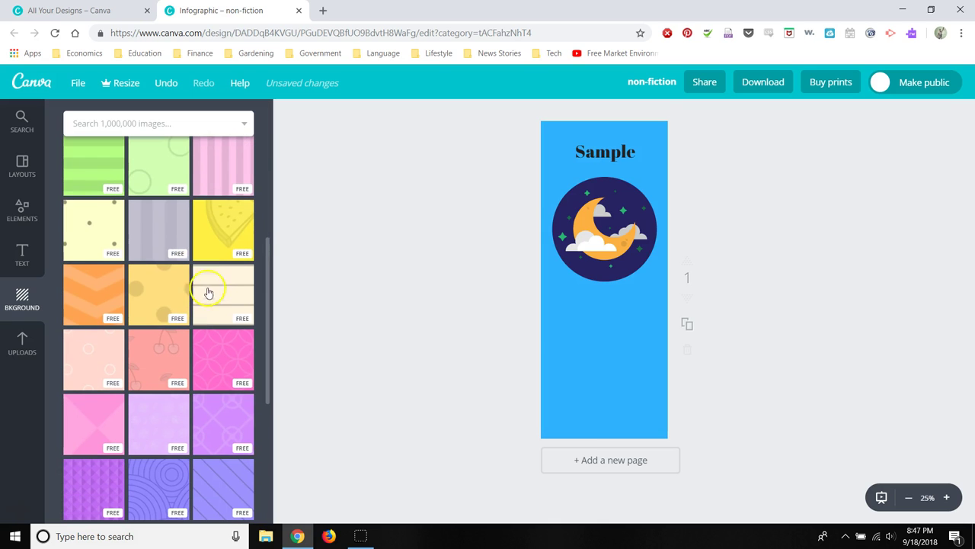
pyautogui.click(212, 287)
pyautogui.click(133, 314)
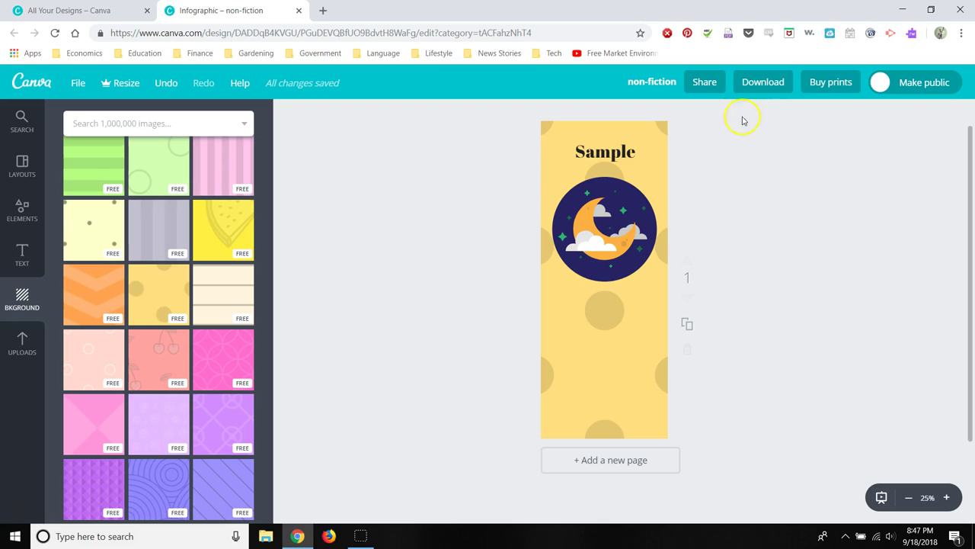
# Check Download without downloading, then copy the design's editable share link from Share's Link tab
pyautogui.click(763, 81)
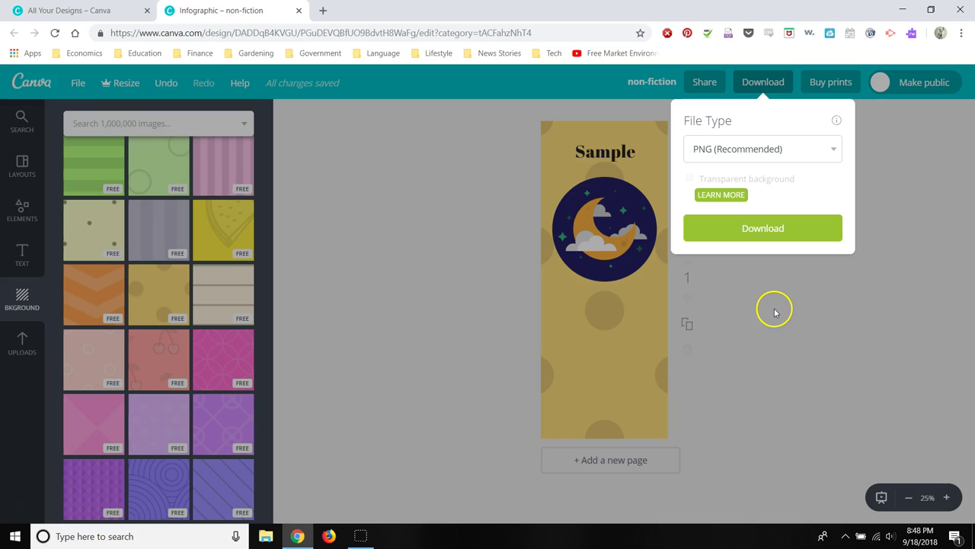
pyautogui.click(887, 262)
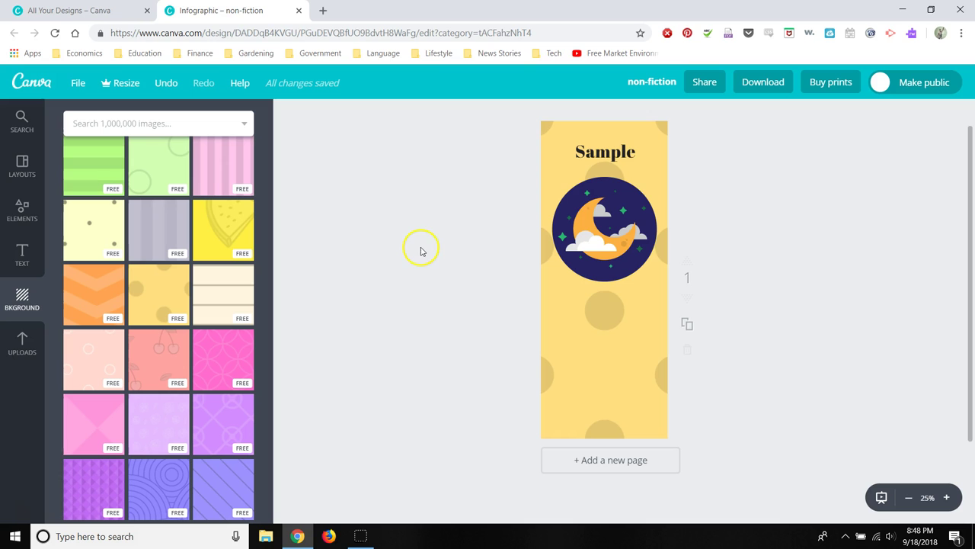
pyautogui.click(700, 83)
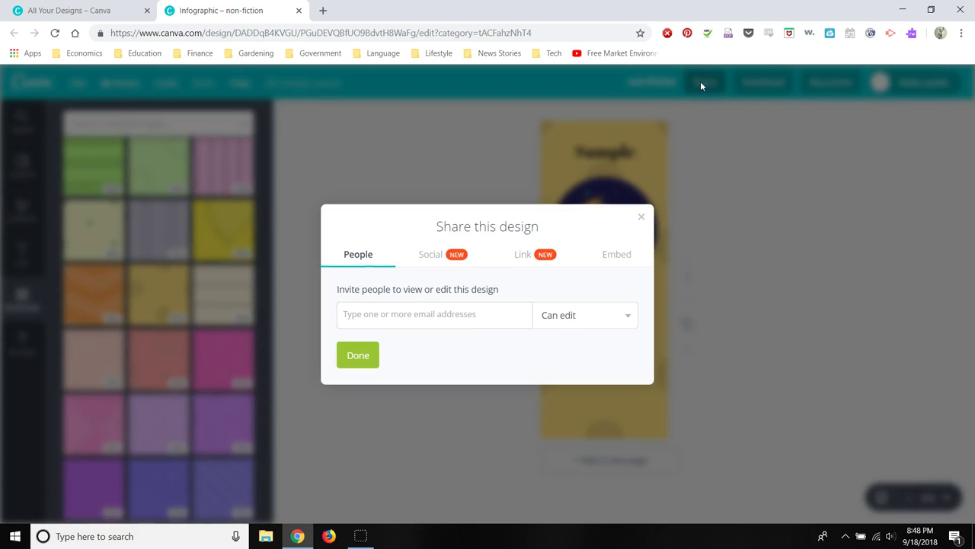
pyautogui.click(523, 255)
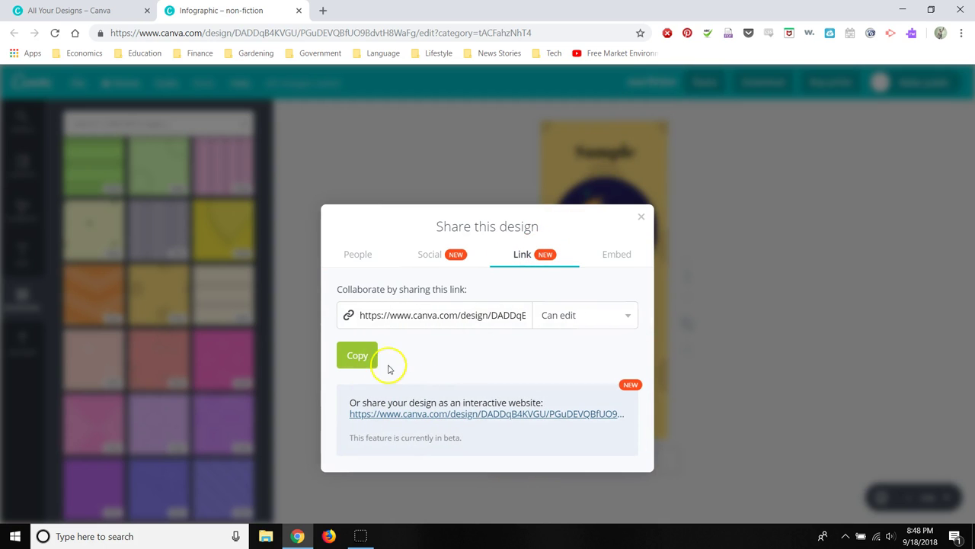
pyautogui.click(358, 357)
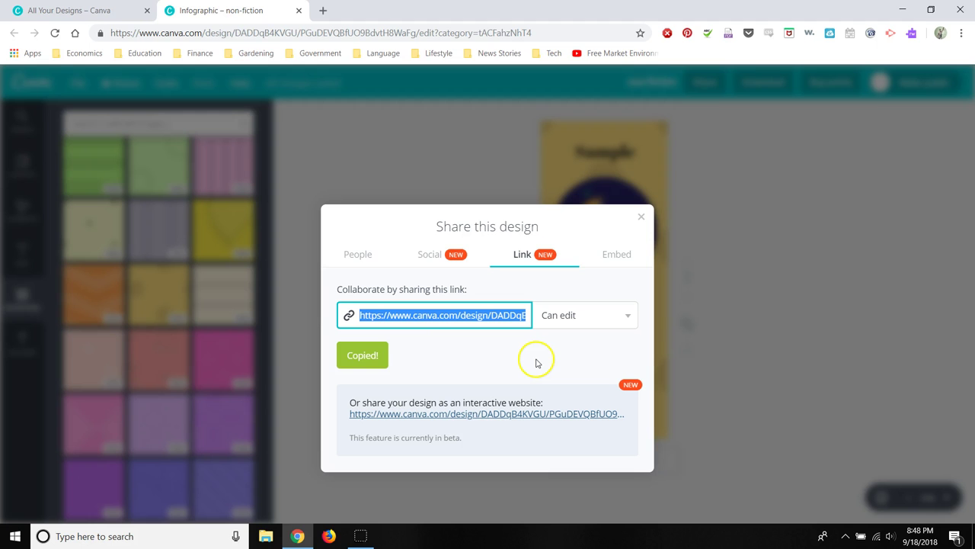
pyautogui.click(643, 219)
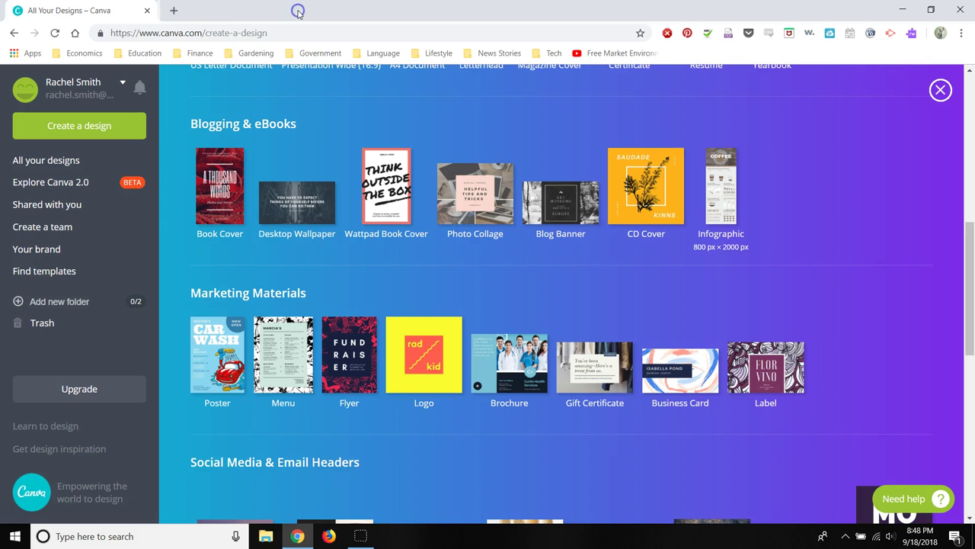
# Close the infographic tab and go to All your designs to find the Dr. Robert C. Weaver flyer
pyautogui.click(298, 11)
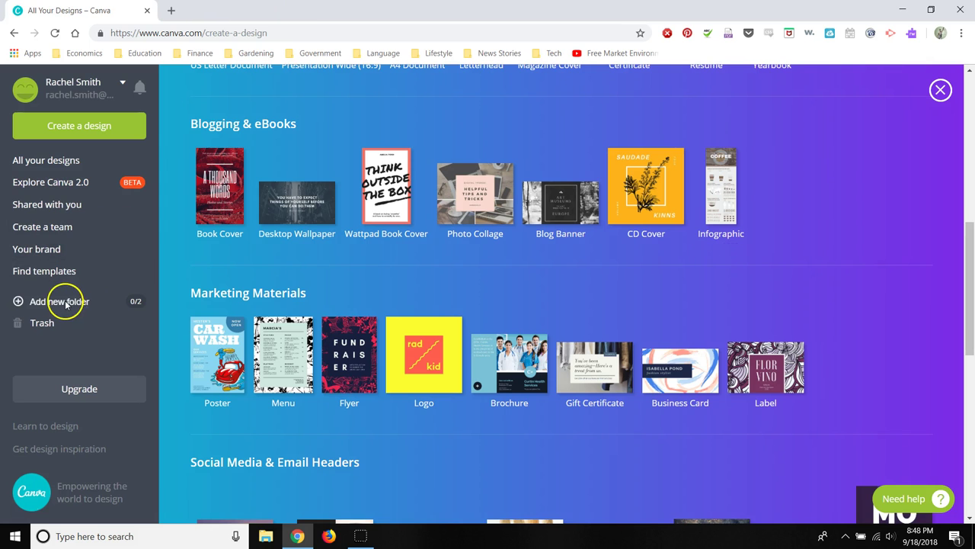
pyautogui.scroll(2, 65, 298)
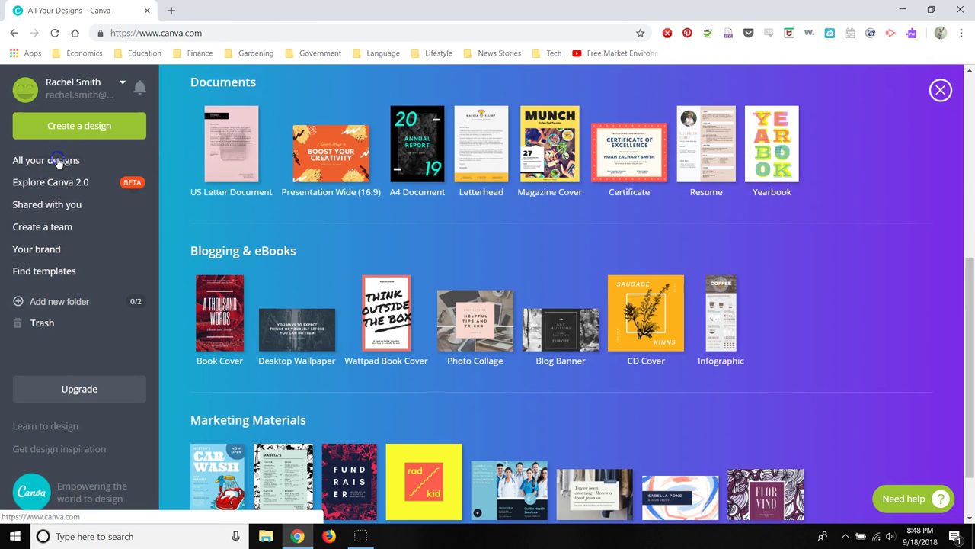
pyautogui.click(61, 160)
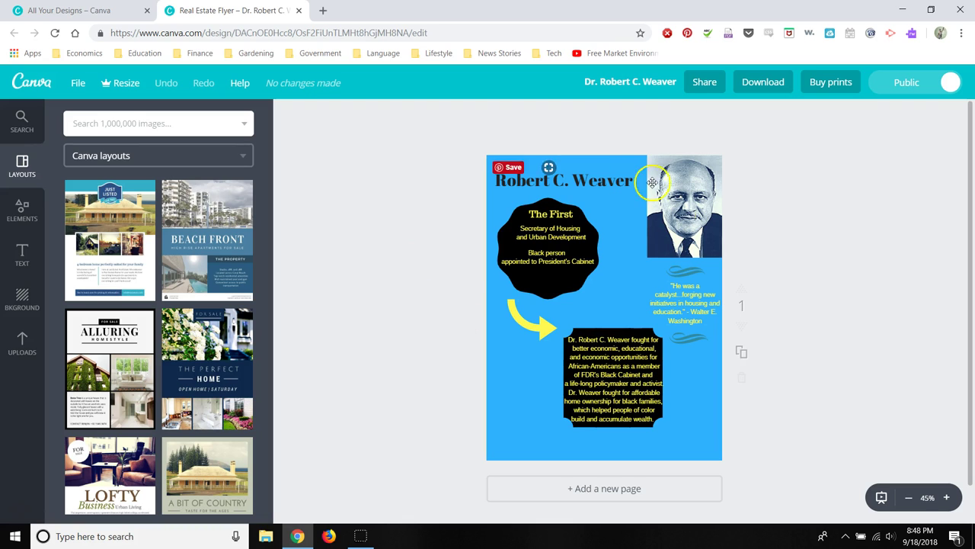
# Zoom in two steps and scroll up and down through the Weaver flyer
pyautogui.click(948, 497)
pyautogui.click(948, 498)
pyautogui.scroll(1, 762, 409)
pyautogui.scroll(3, 793, 392)
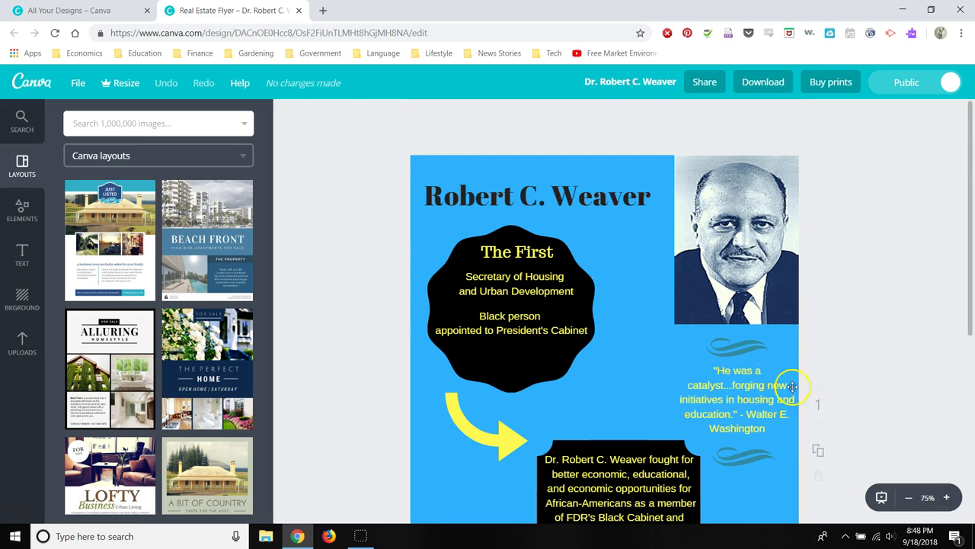
pyautogui.scroll(-3, 582, 404)
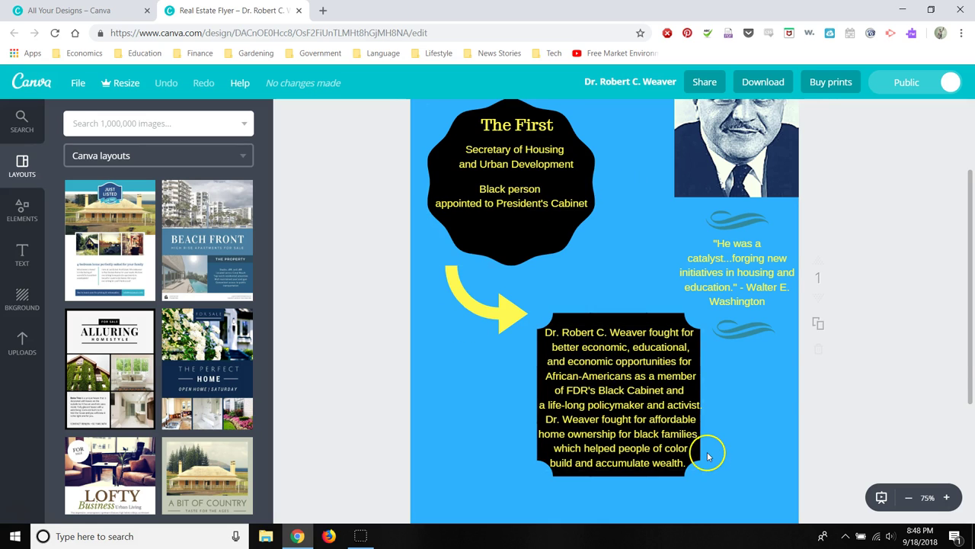
pyautogui.scroll(3, 708, 453)
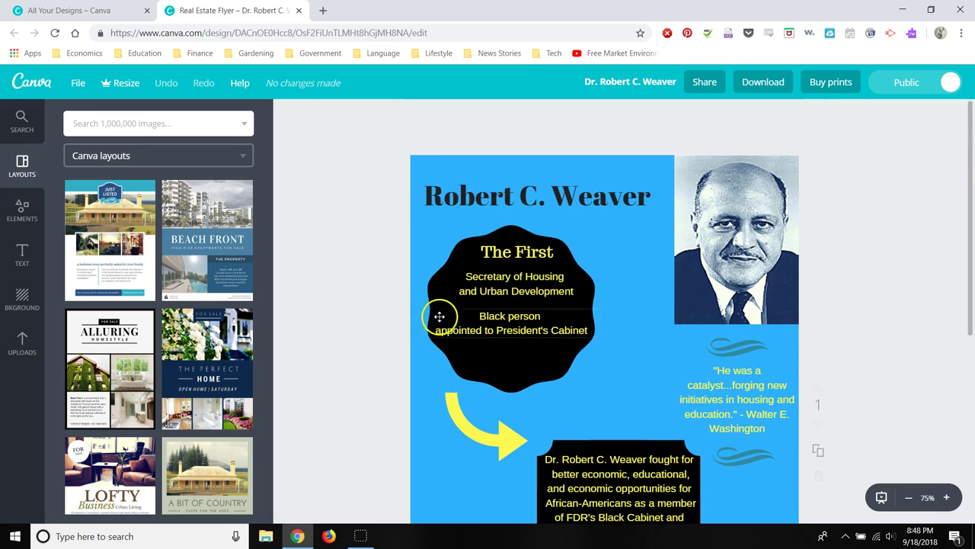
pyautogui.scroll(-3, 505, 432)
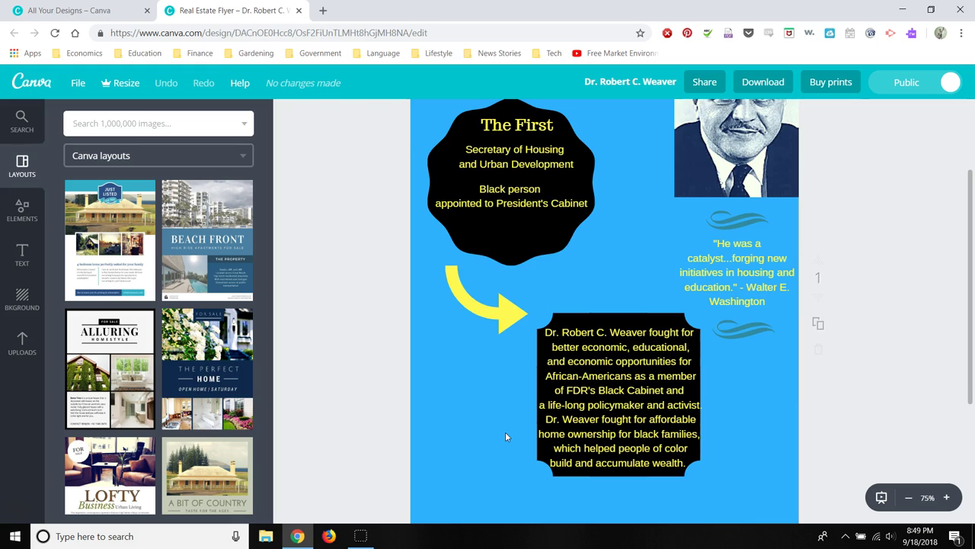
pyautogui.scroll(3, 505, 435)
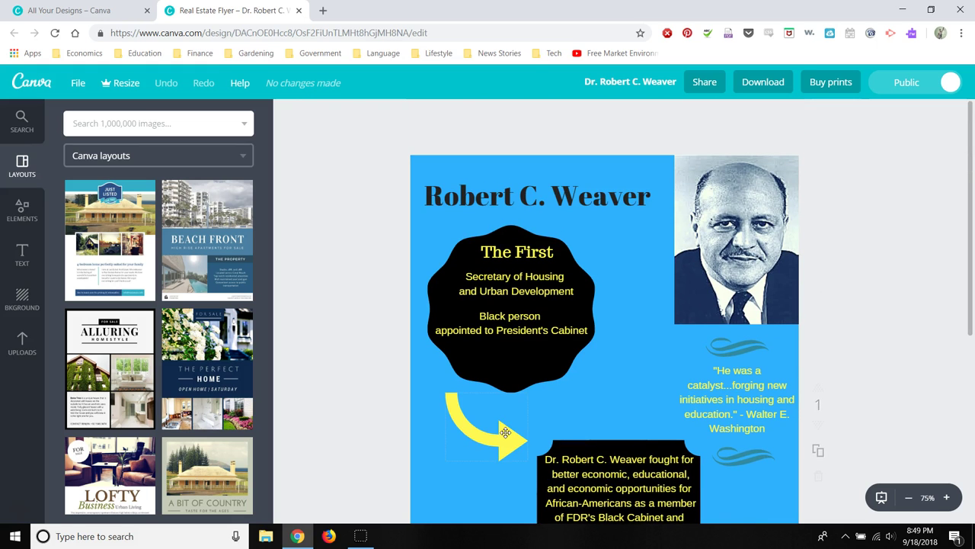
pyautogui.scroll(-3, 505, 432)
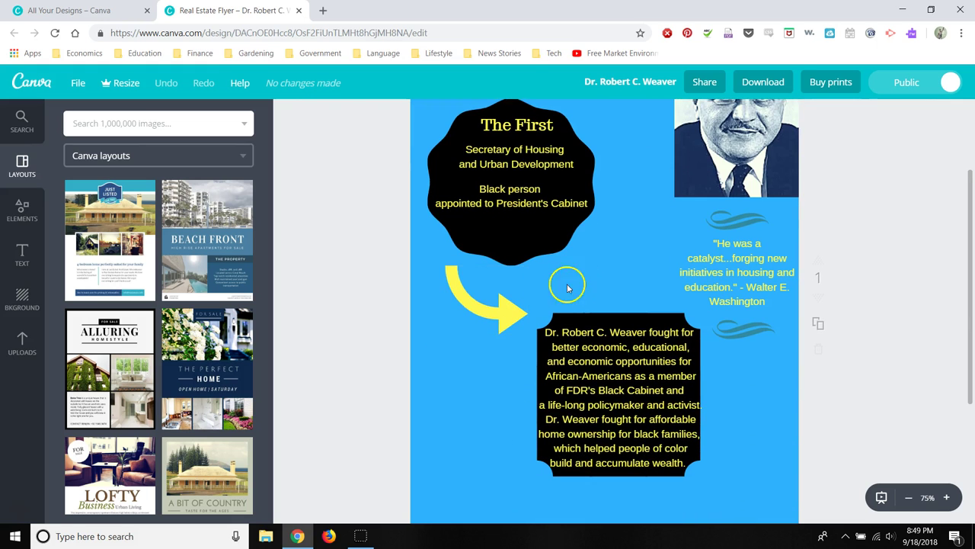
pyautogui.scroll(1, 534, 419)
pyautogui.scroll(3, 533, 419)
# Nudge The First badge slightly, select the Weaver portrait and show the uploaded images
pyautogui.moveTo(472, 359)
pyautogui.mouseDown()
pyautogui.moveTo(542, 335)
pyautogui.moveTo(757, 343)
pyautogui.moveTo(509, 341)
pyautogui.moveTo(520, 342)
pyautogui.mouseUp()
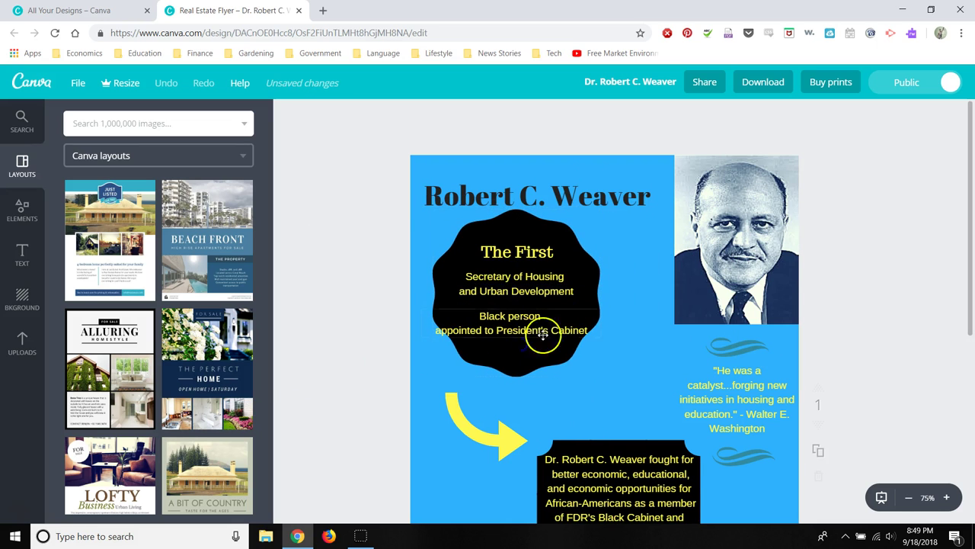
pyautogui.click(765, 261)
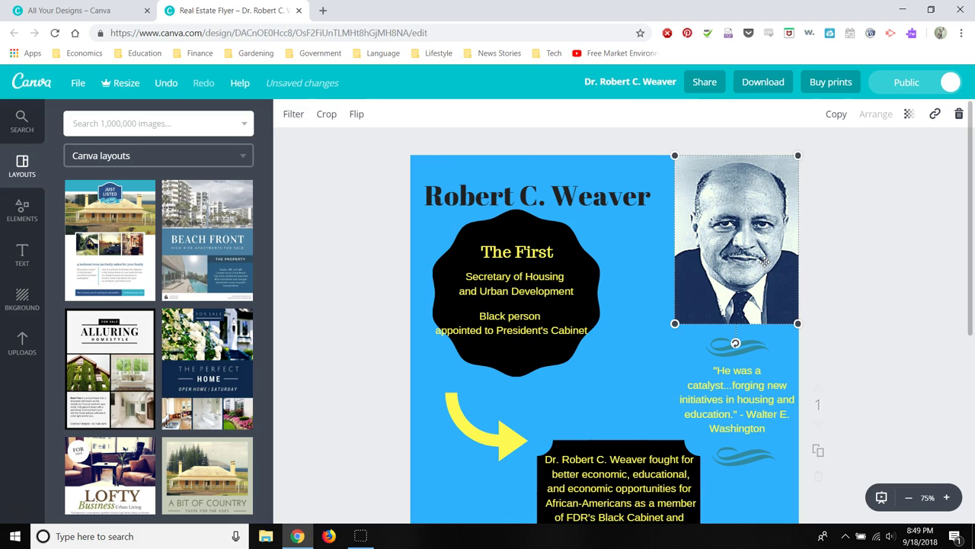
pyautogui.click(30, 340)
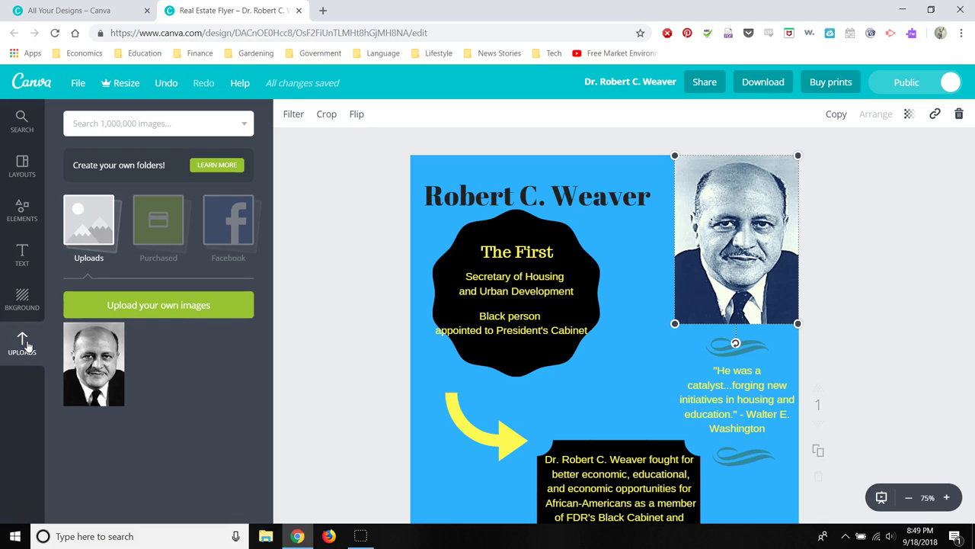